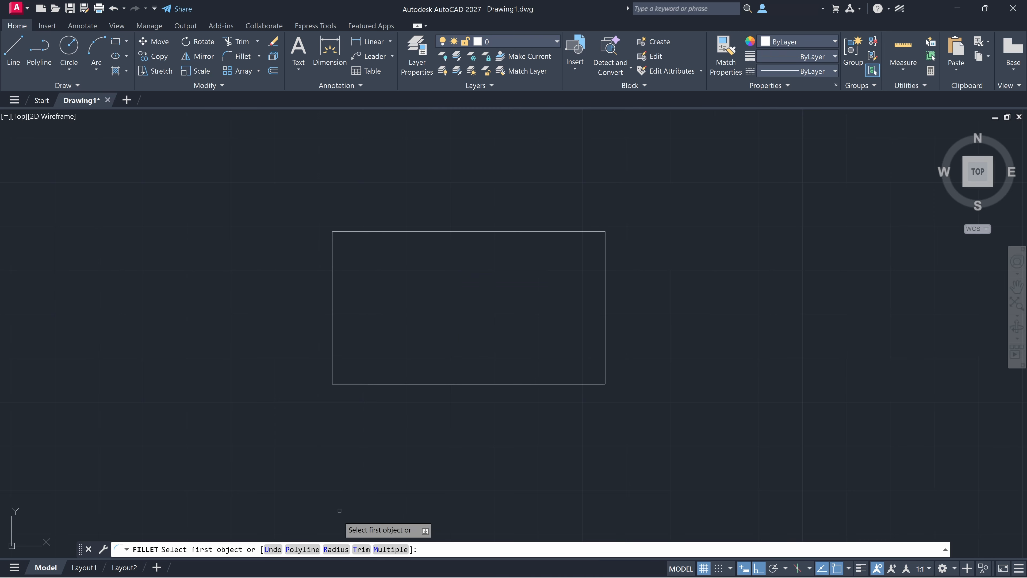
Step: Fillet the rectangle's upper-right corner with a radius of 3
{"action": "left_click", "coordinate": [336, 549]}
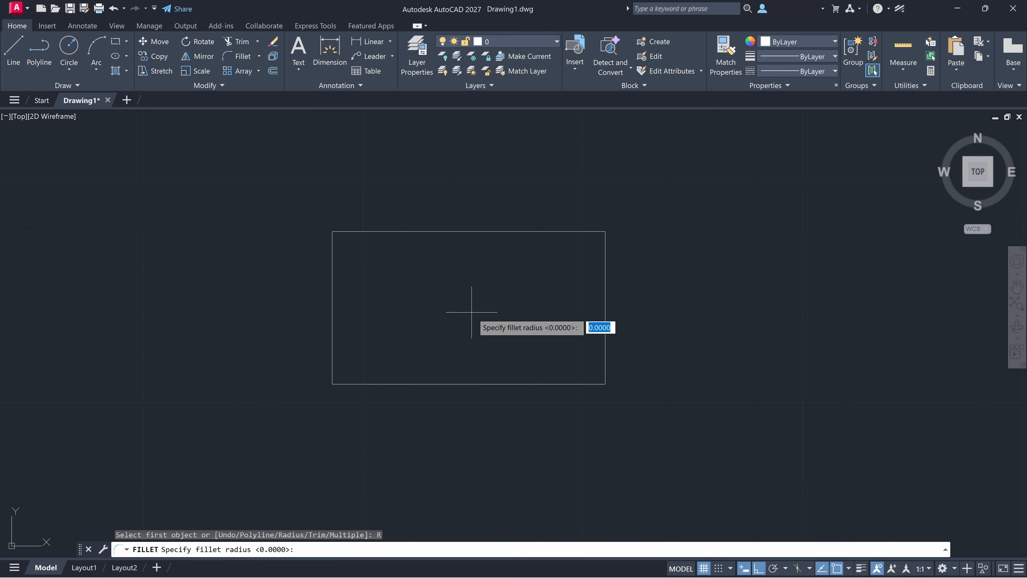
{"action": "type", "text": "3"}
{"action": "key", "text": "Return"}
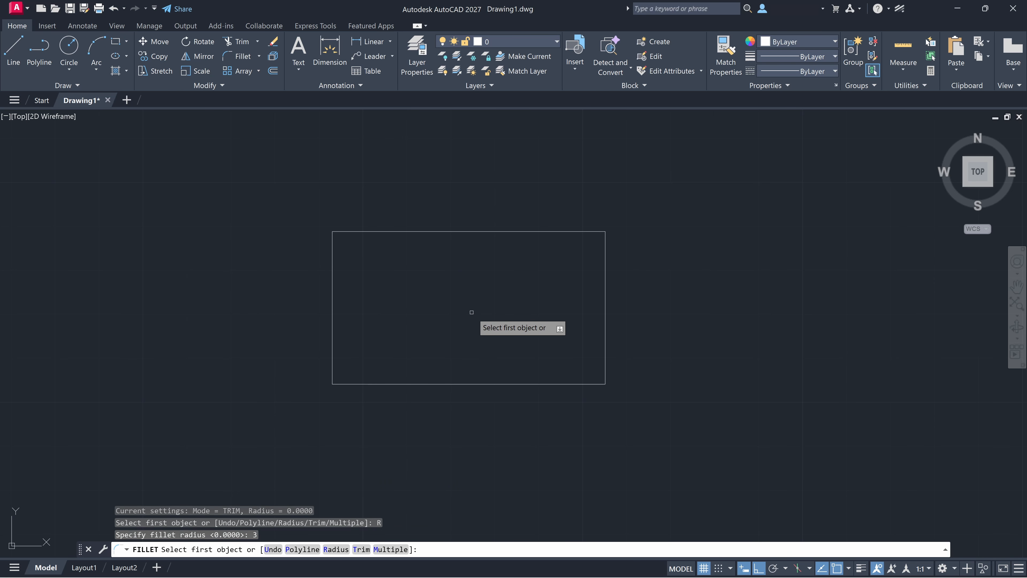
{"action": "left_click", "coordinate": [585, 231]}
{"action": "left_click", "coordinate": [604, 248]}
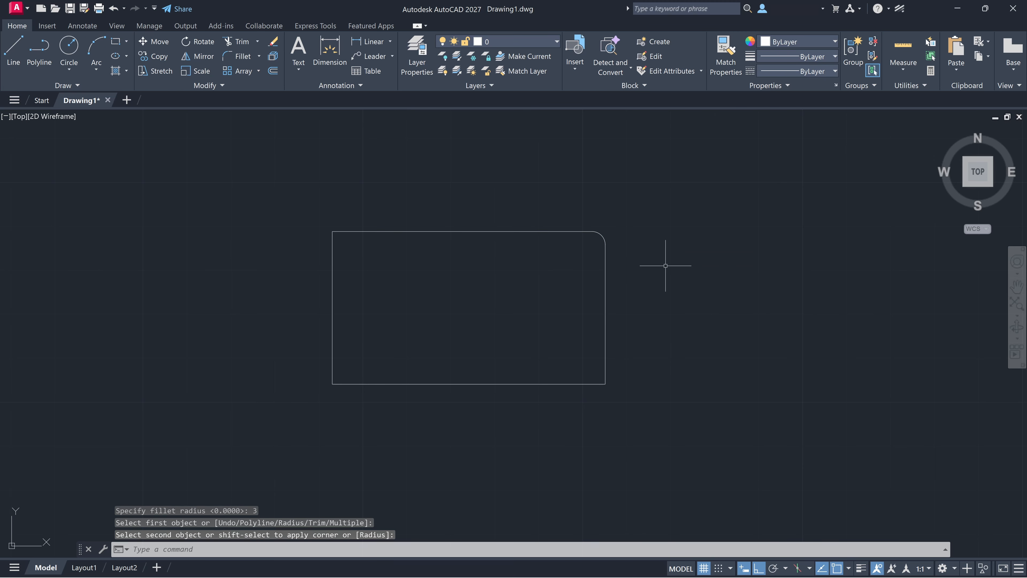
{"action": "key", "text": "Escape"}
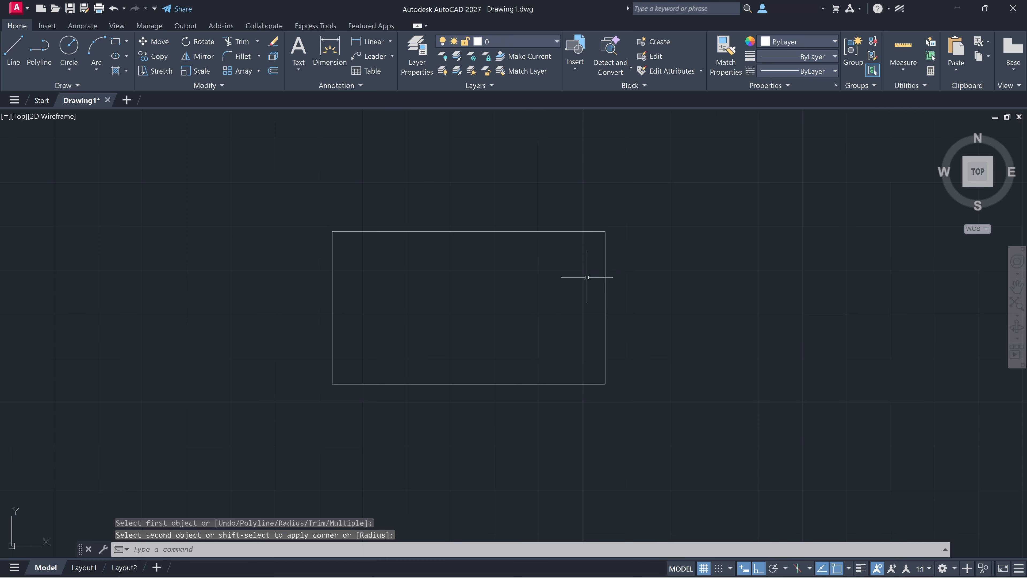
Step: Round the corner between the rectangle's top and right edges using Fillet with radius 3
{"action": "left_click", "coordinate": [241, 56]}
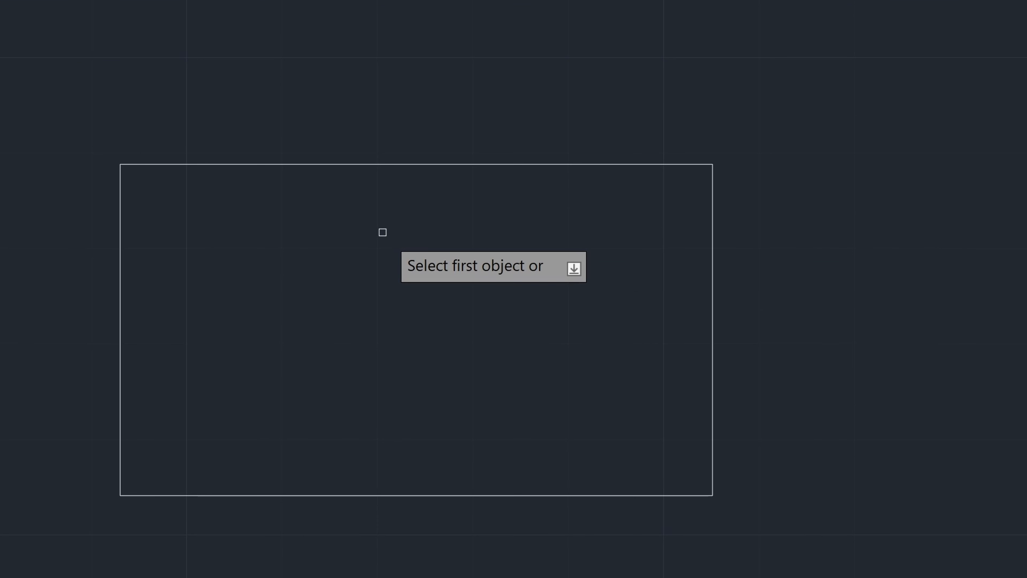
{"action": "type", "text": "r"}
{"action": "key", "text": "Return"}
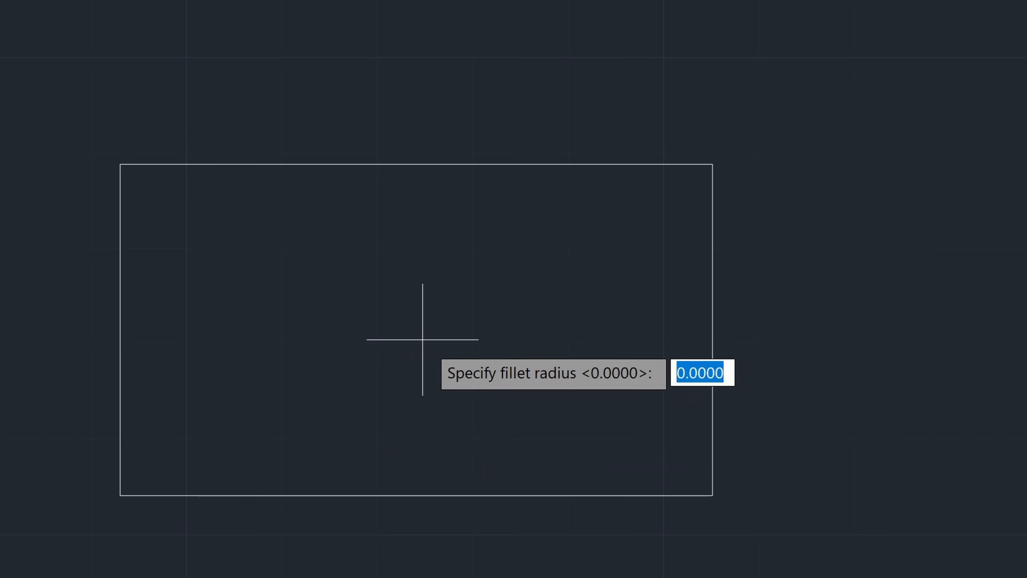
{"action": "type", "text": "3"}
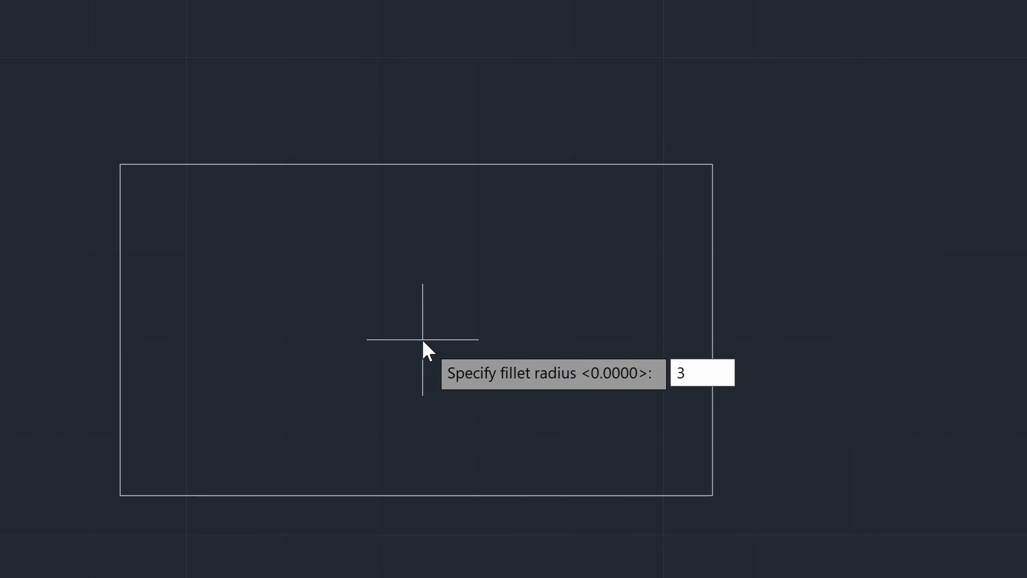
{"action": "key", "text": "Return"}
{"action": "left_click", "coordinate": [664, 164]}
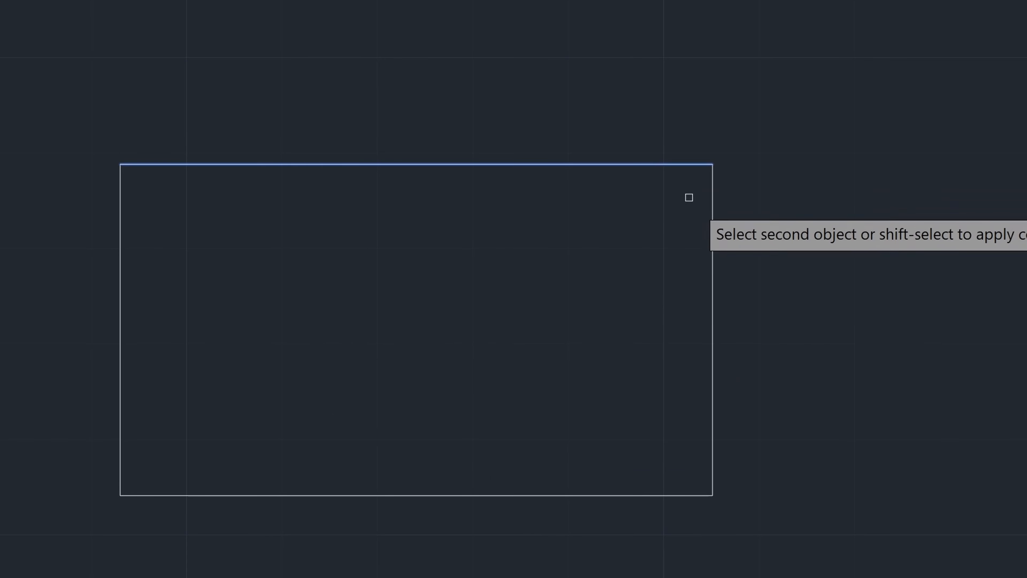
{"action": "left_click", "coordinate": [713, 223]}
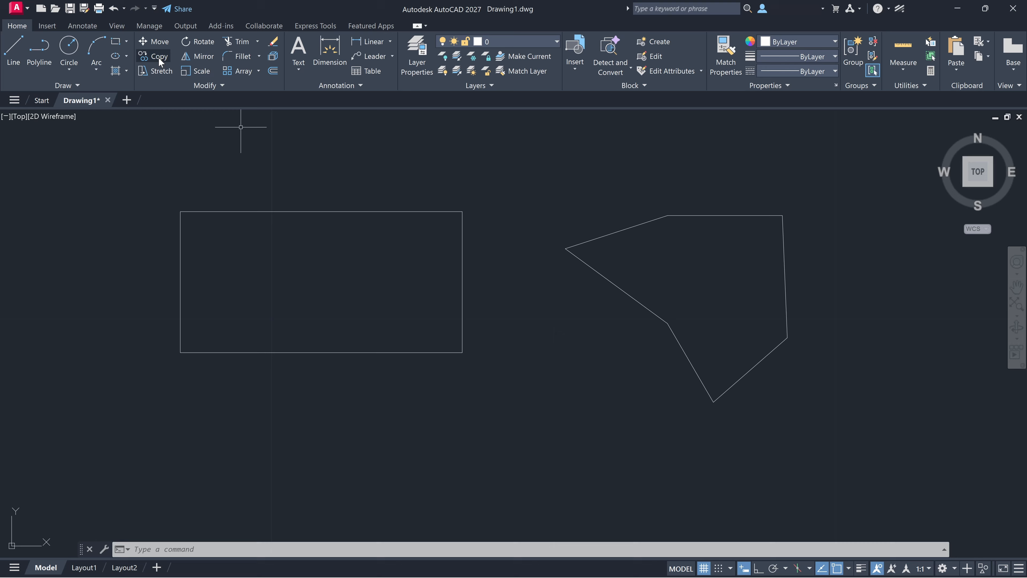
Step: Set the fillet radius to 2 and round the rectangle's upper-right corner
{"action": "left_click", "coordinate": [240, 58]}
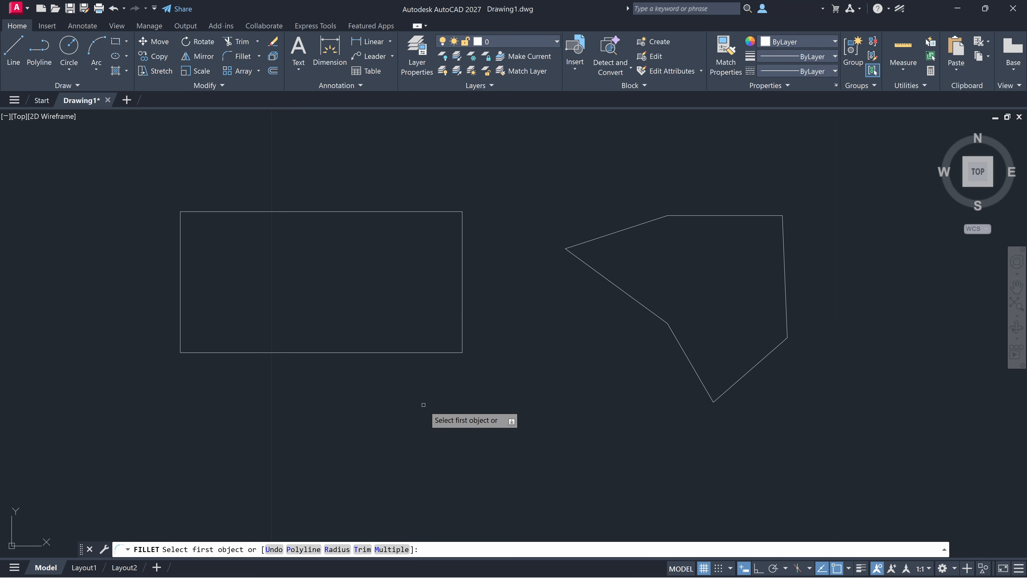
{"action": "left_click", "coordinate": [337, 549]}
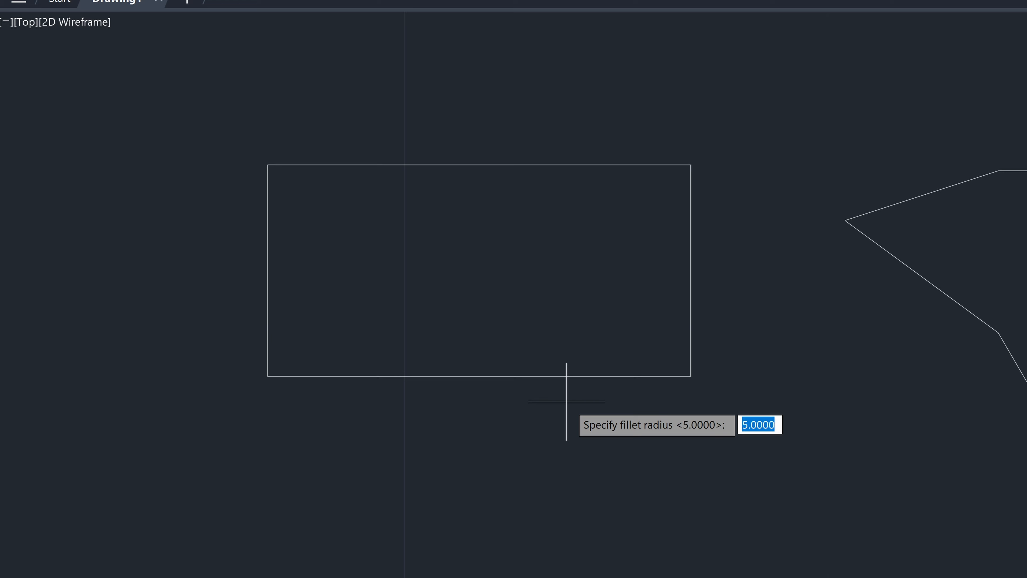
{"action": "type", "text": "2"}
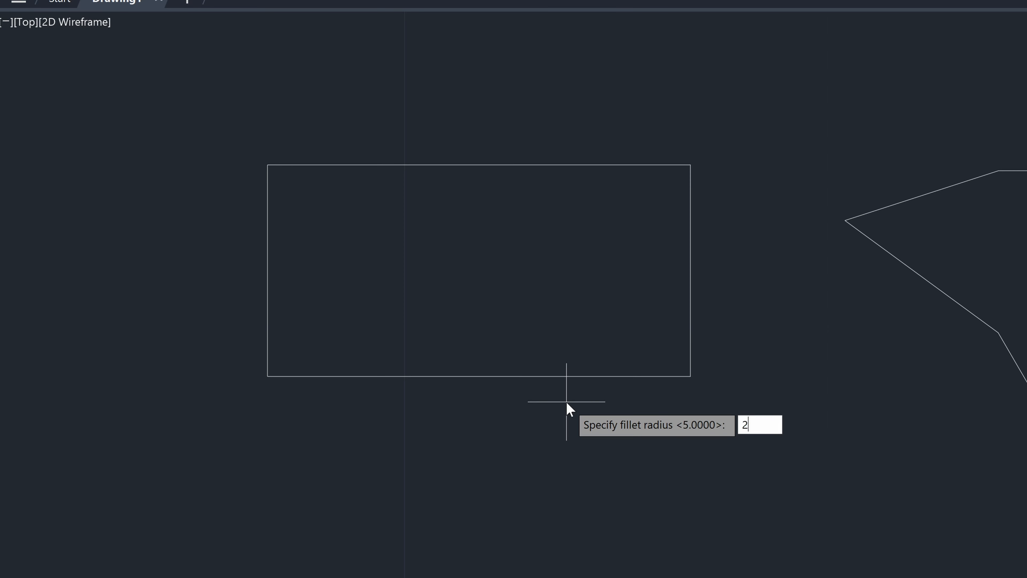
{"action": "key", "text": "Return"}
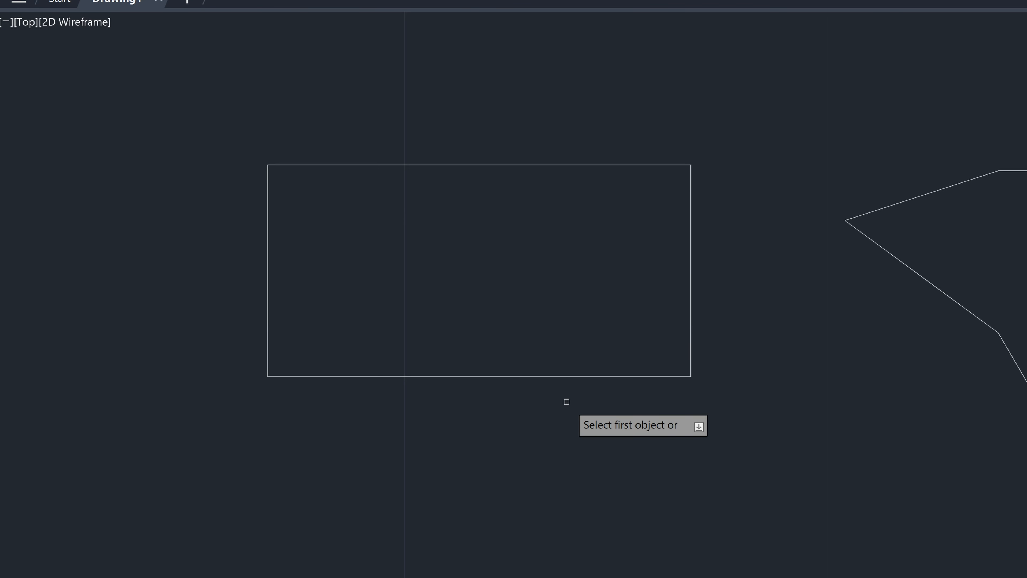
{"action": "left_click", "coordinate": [652, 165]}
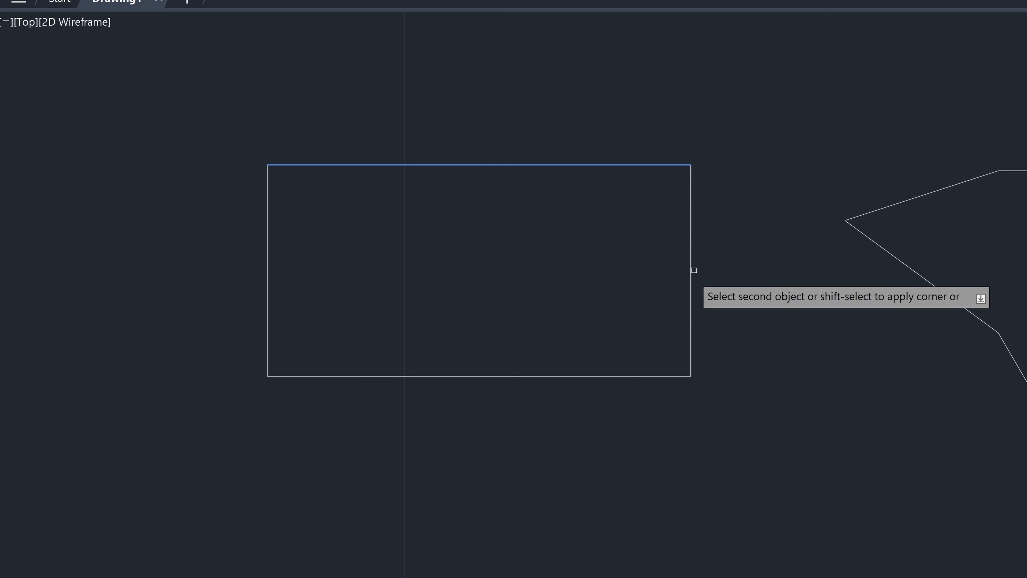
{"action": "left_click", "coordinate": [686, 279]}
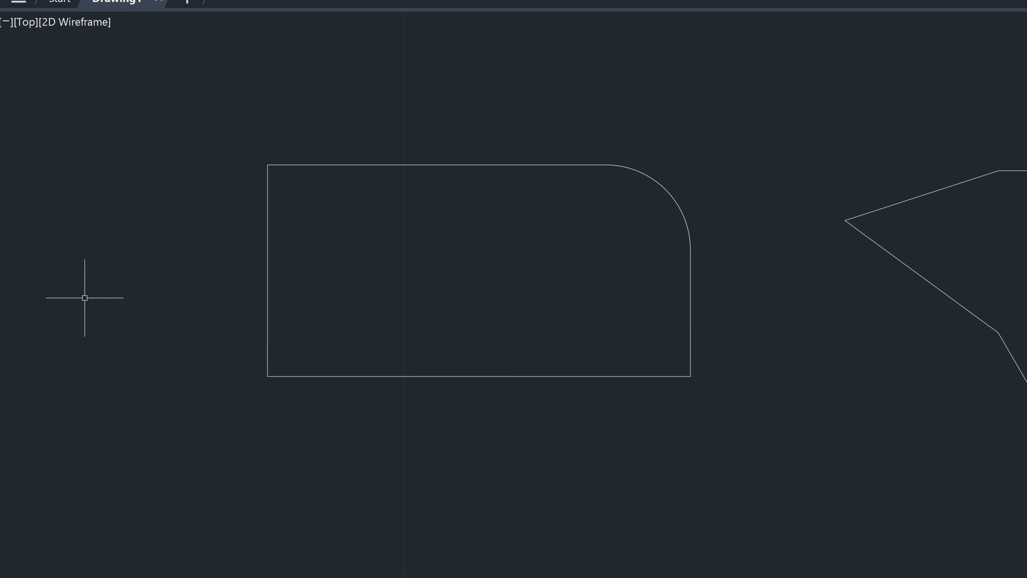
Step: Fillet the rectangle's lower-left corner between its left and bottom edges using the current radius
{"action": "key", "text": "Return"}
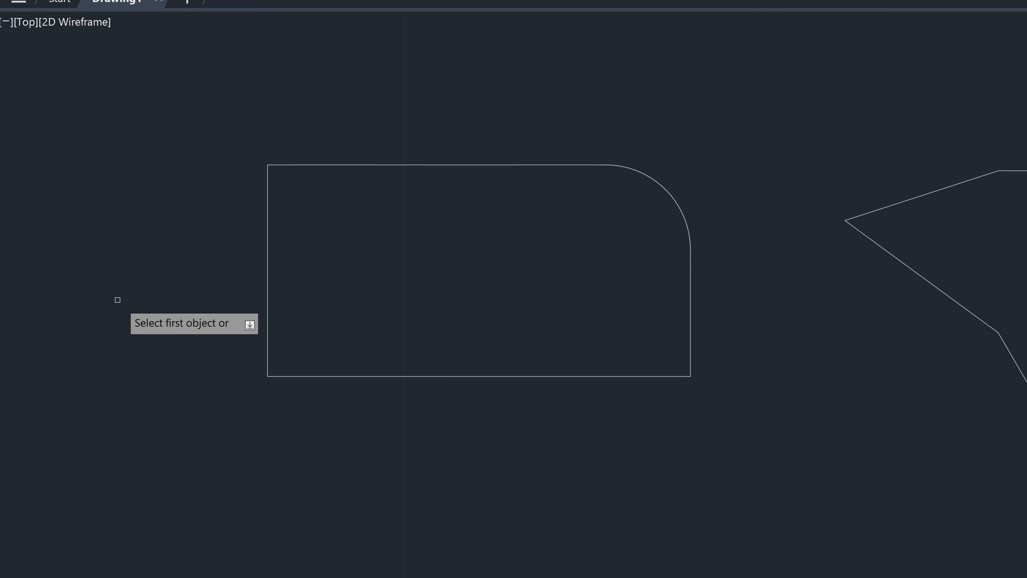
{"action": "left_click", "coordinate": [267, 296]}
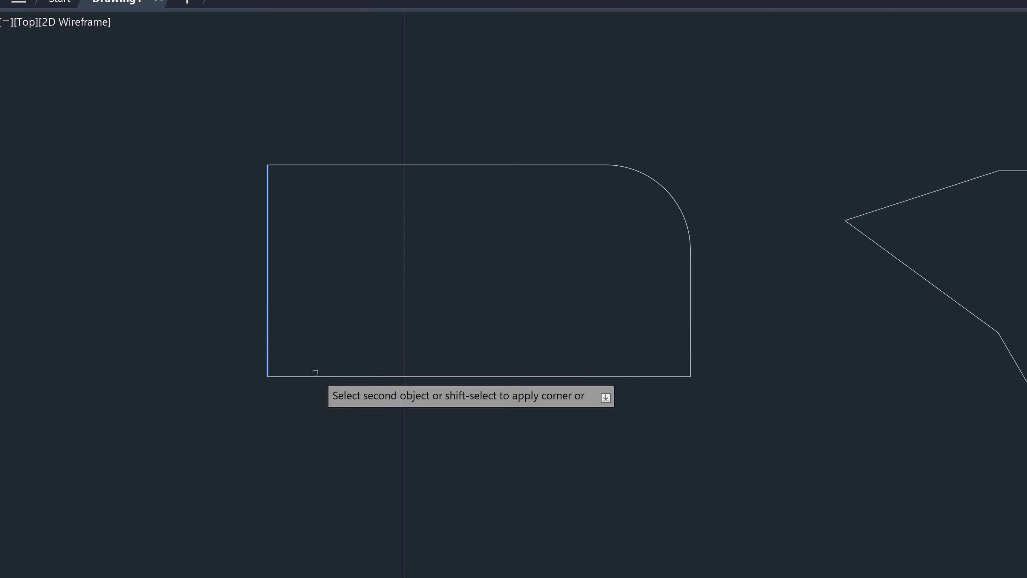
{"action": "left_click", "coordinate": [323, 377]}
{"action": "key", "text": "Return"}
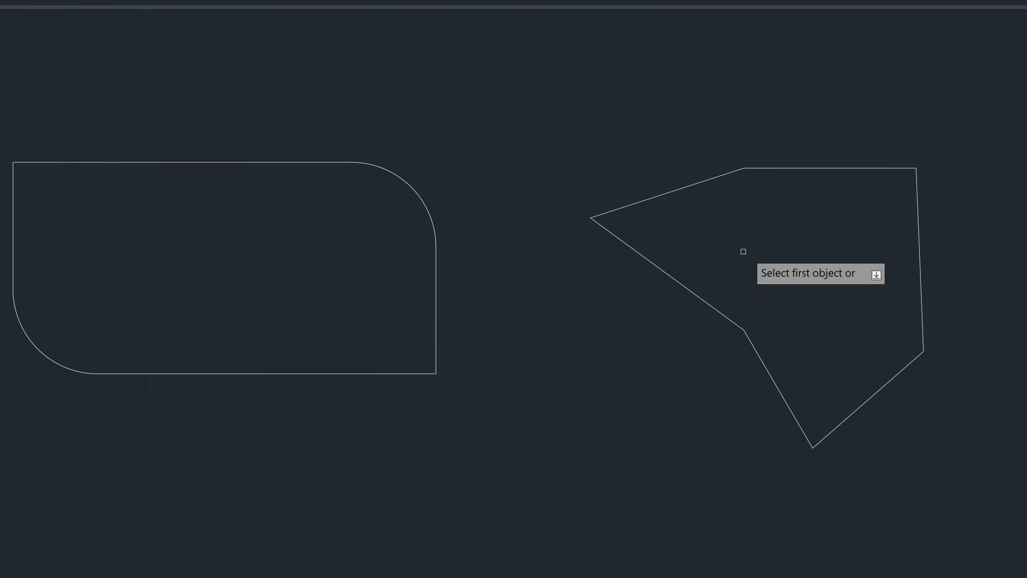
{"action": "key", "text": "Escape"}
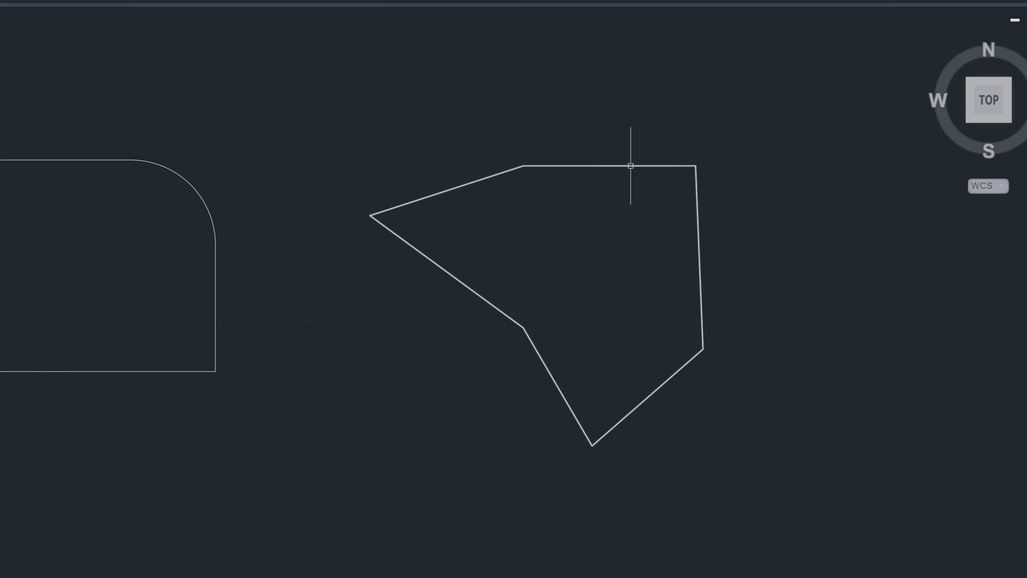
Step: Start a fillet on the irregular polygon, picking its top edge as the first object
{"action": "left_click", "coordinate": [631, 166]}
{"action": "key", "text": "Return"}
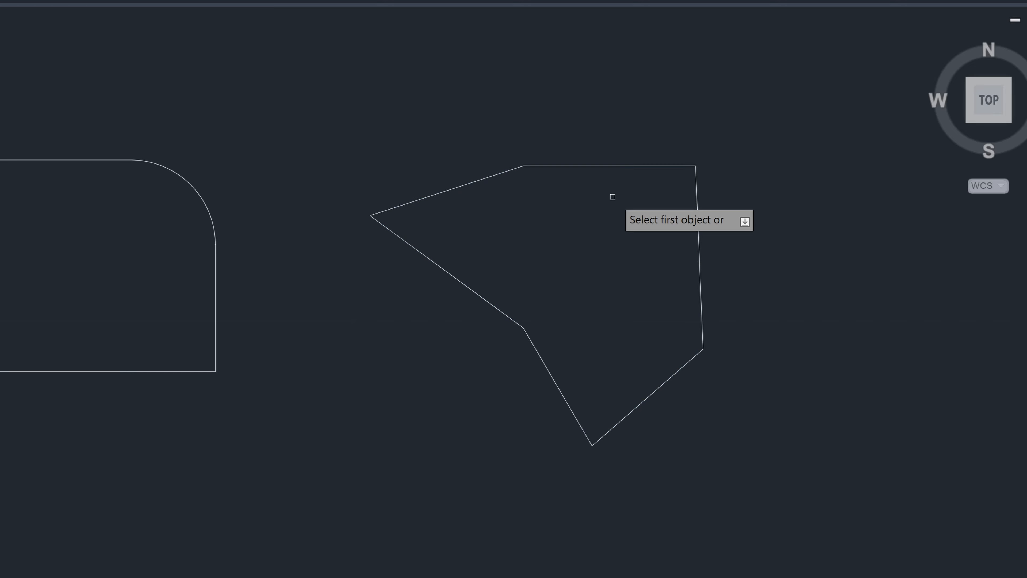
{"action": "left_click", "coordinate": [635, 166]}
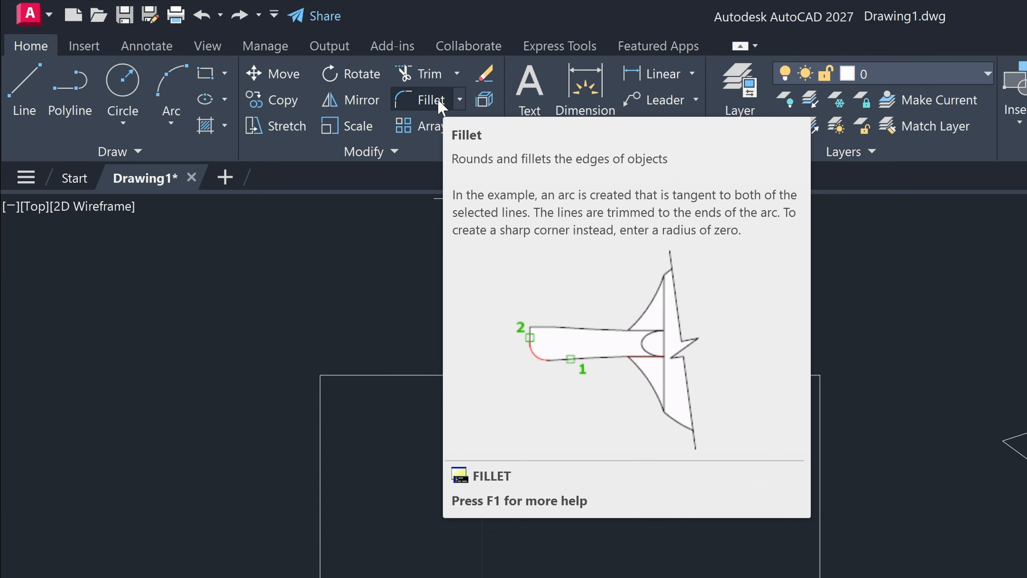
{"action": "left_click", "coordinate": [486, 113]}
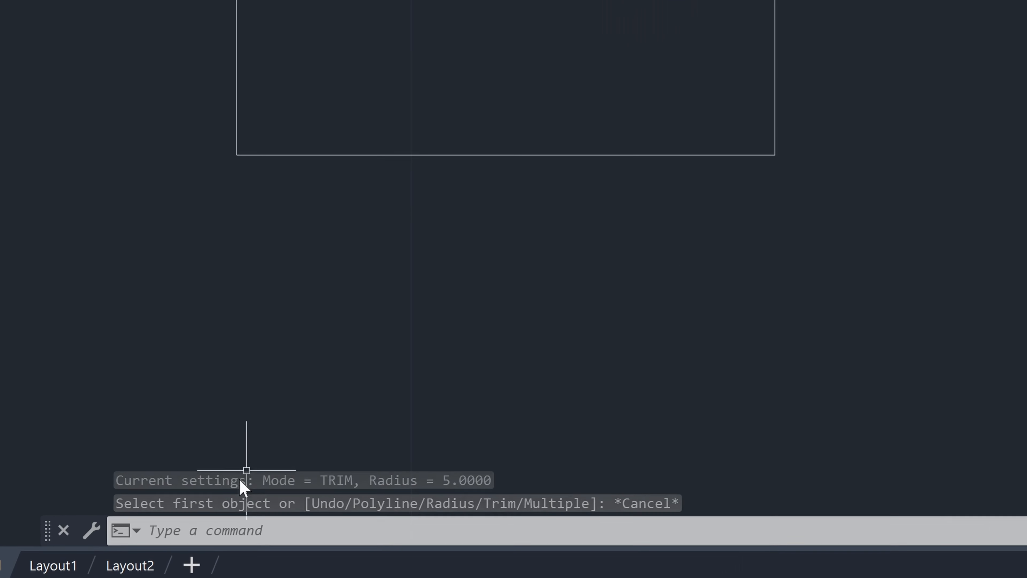
{"action": "left_click", "coordinate": [211, 533]}
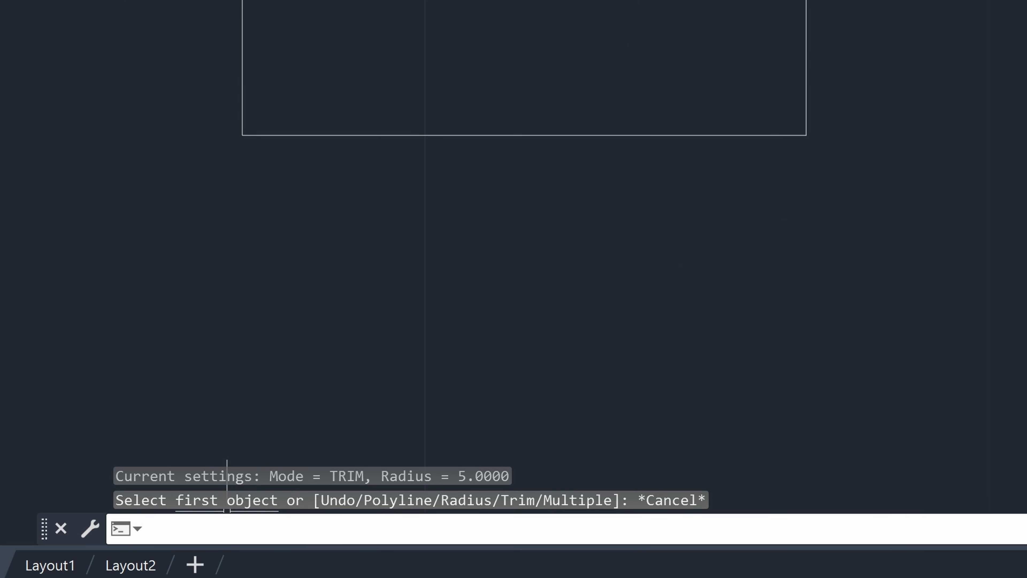
{"action": "type", "text": "F"}
{"action": "key", "text": "Return"}
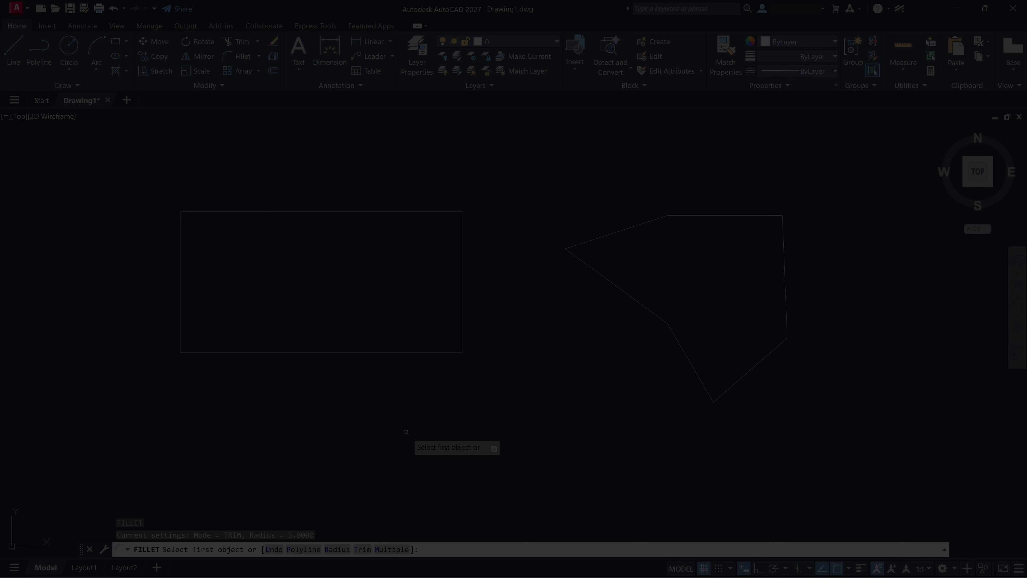
{"action": "key", "text": "Escape"}
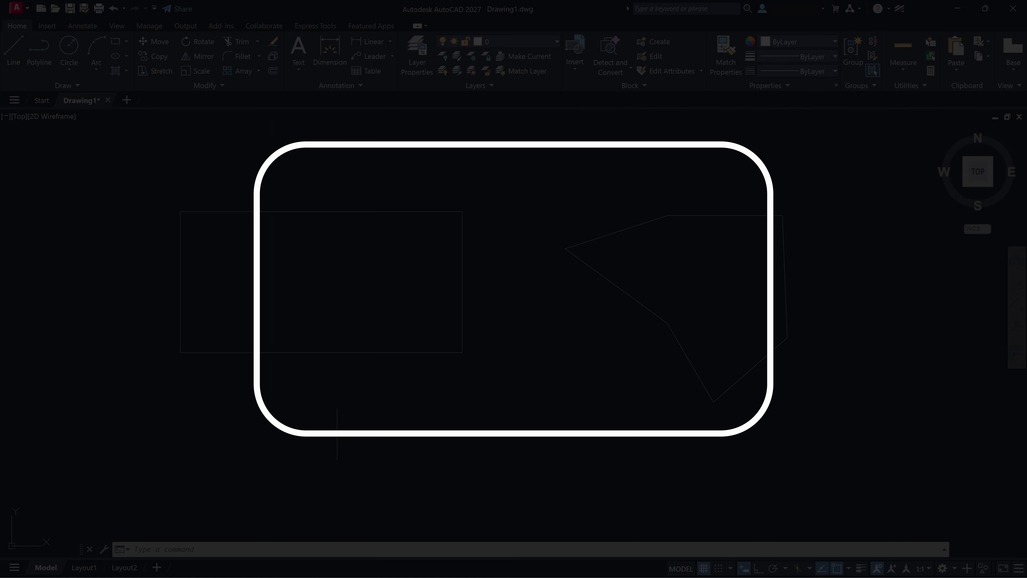
Step: Fillet the corner between the rectangle's top and right edges with a radius of 2
{"action": "type", "text": "f"}
{"action": "key", "text": "Return"}
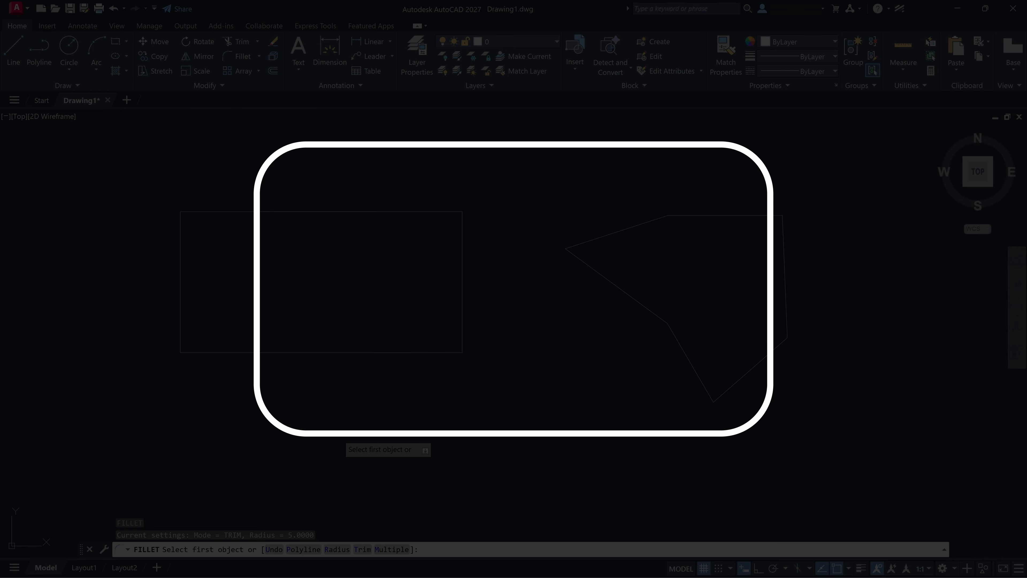
{"action": "type", "text": "r"}
{"action": "key", "text": "Return"}
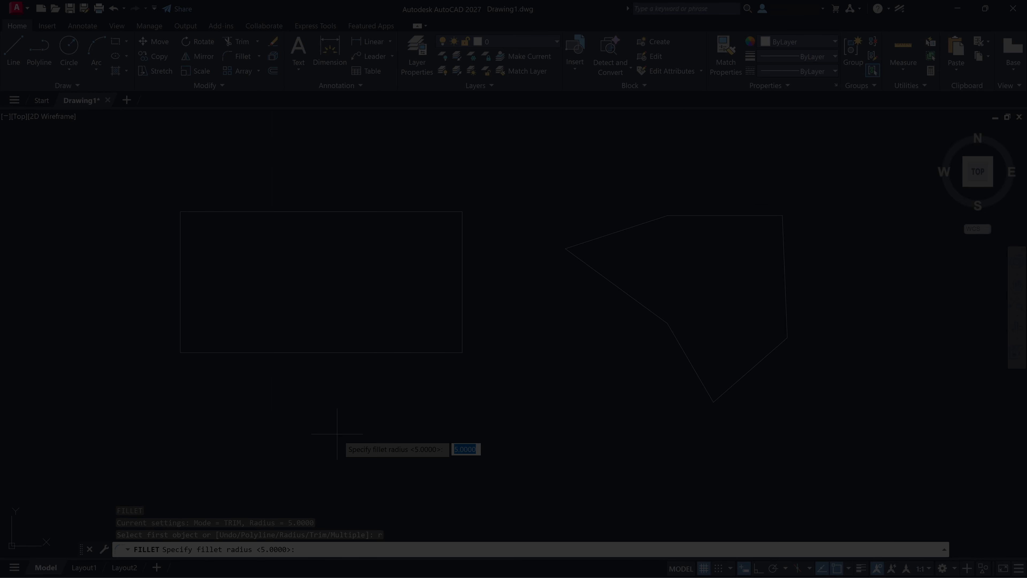
{"action": "type", "text": "2"}
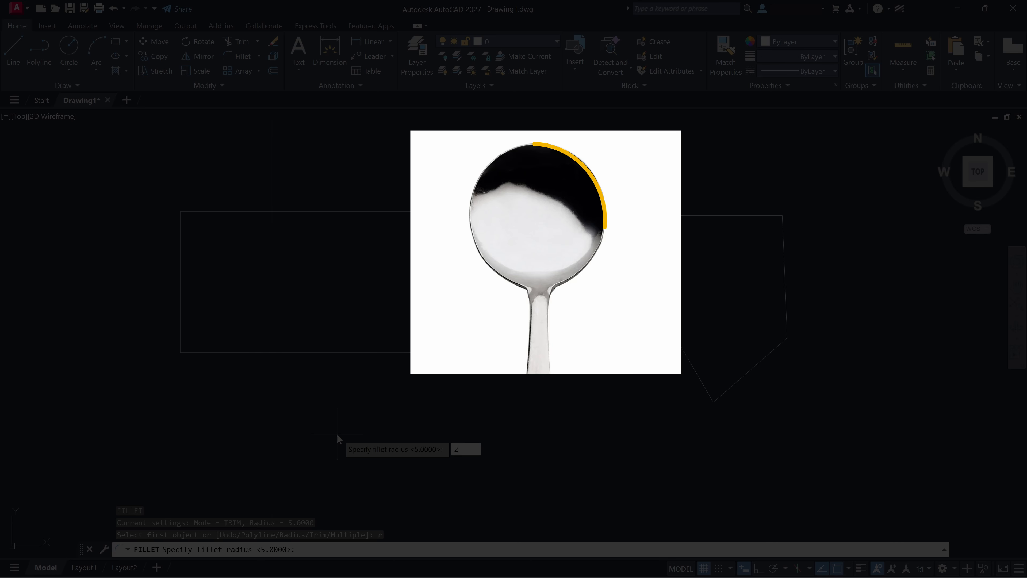
{"action": "key", "text": "Return"}
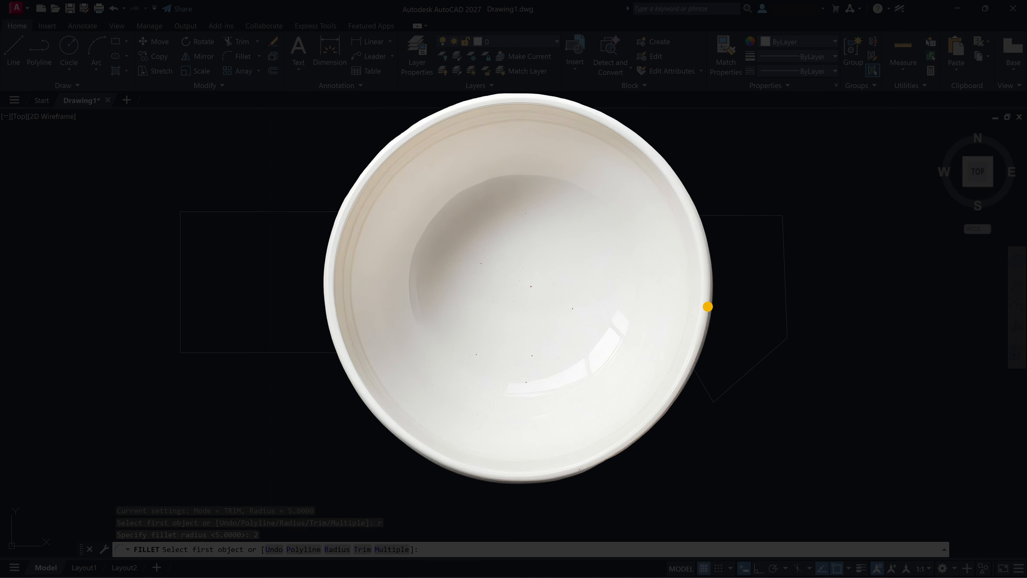
{"action": "left_click", "coordinate": [372, 211]}
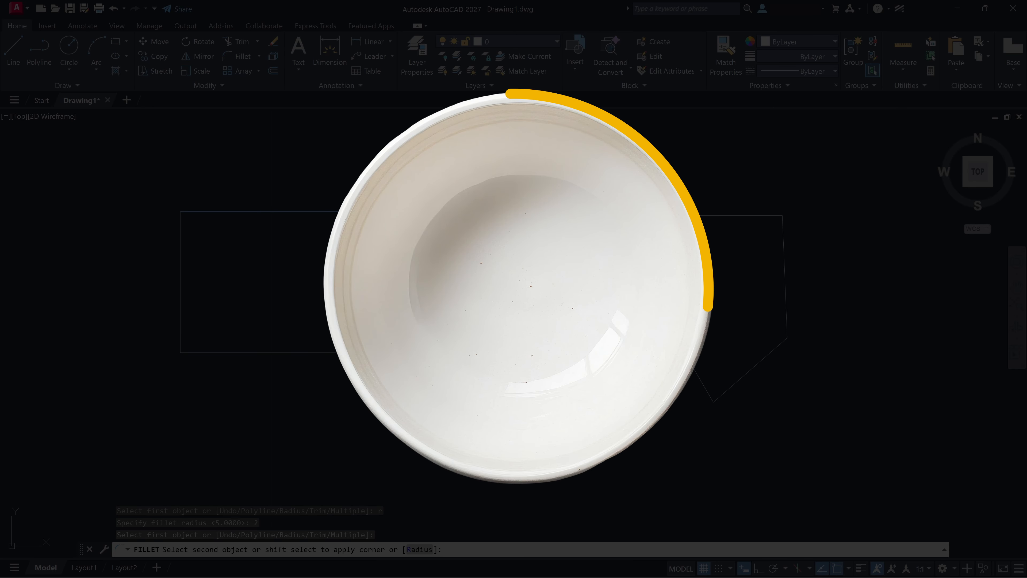
{"action": "left_click", "coordinate": [419, 251]}
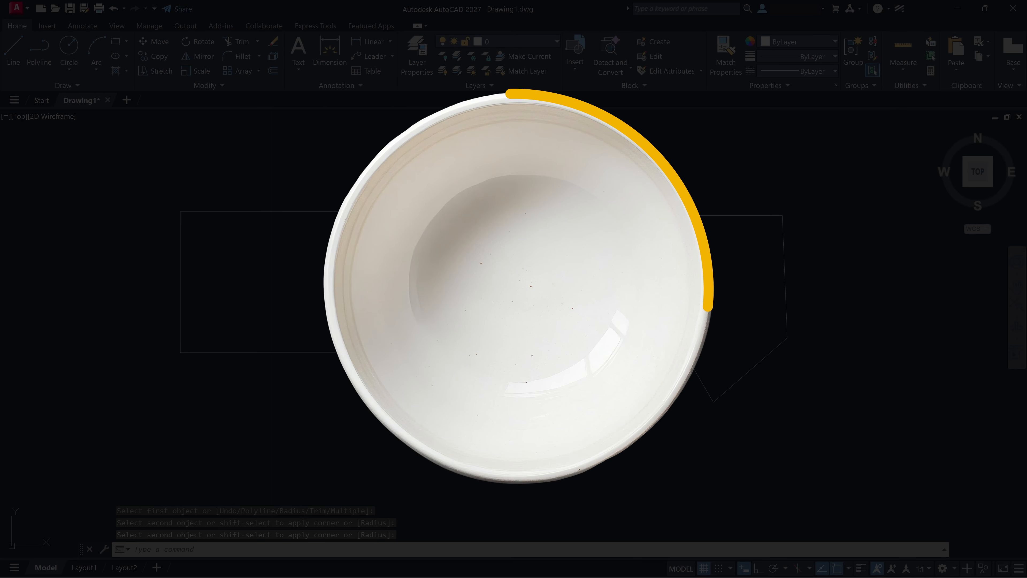
Step: Fillet the rectangle's lower-left corner with the same radius, leaving the irregular polygon as it is
{"action": "key", "text": "Return"}
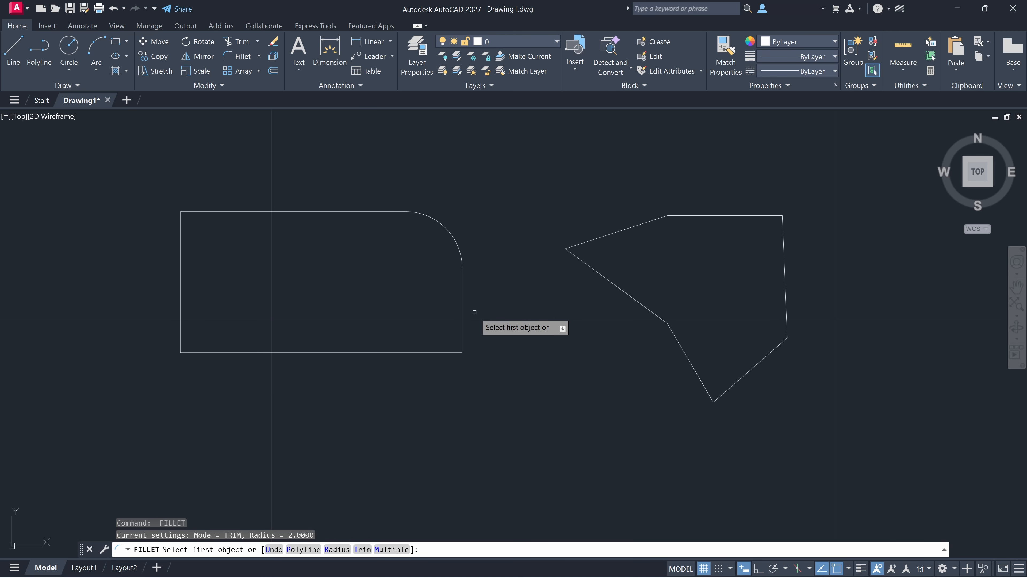
{"action": "type", "text": "g"}
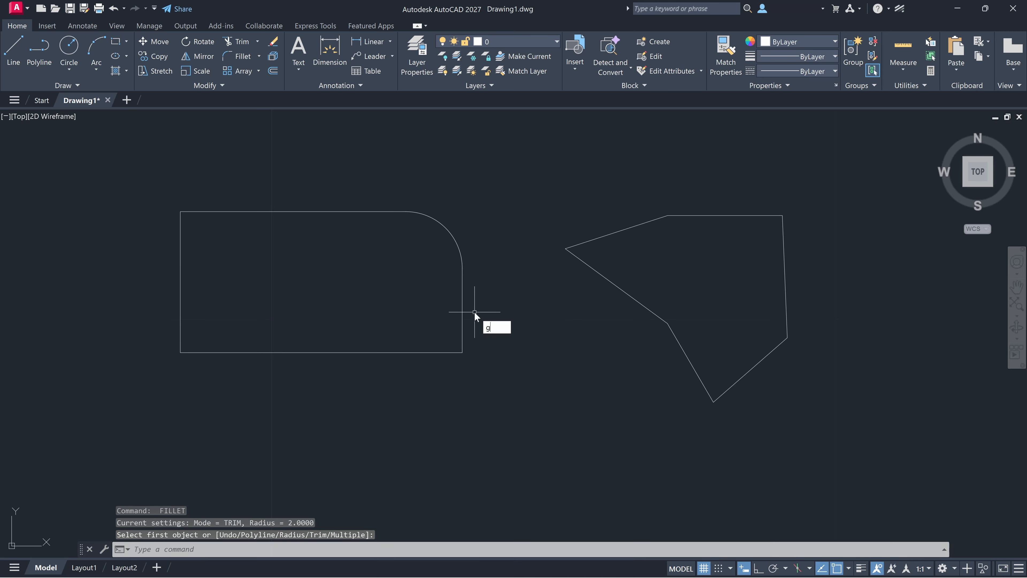
{"action": "key", "text": "BackSpace"}
{"action": "type", "text": "f"}
{"action": "key", "text": "Return"}
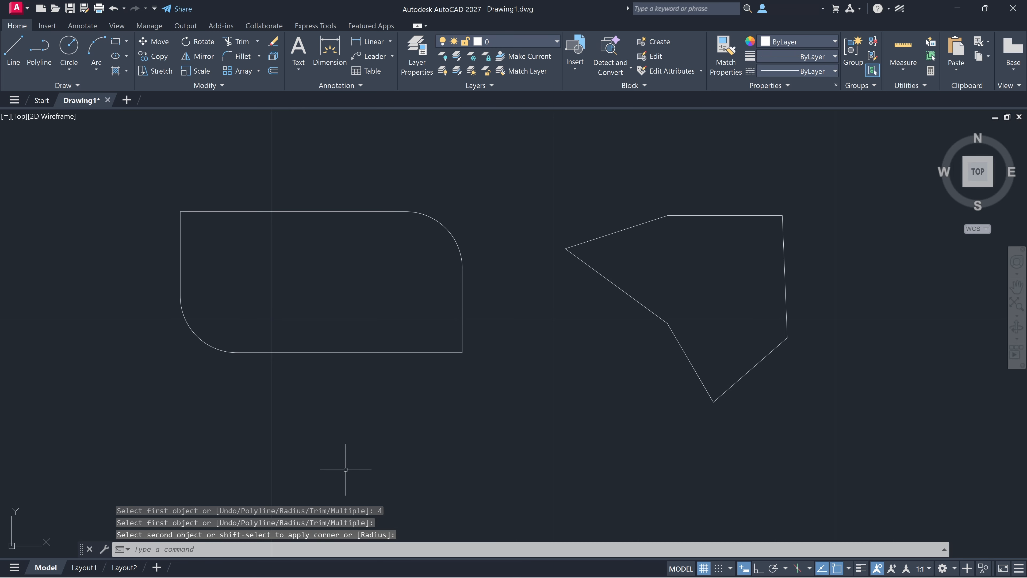
{"action": "key", "text": "Escape"}
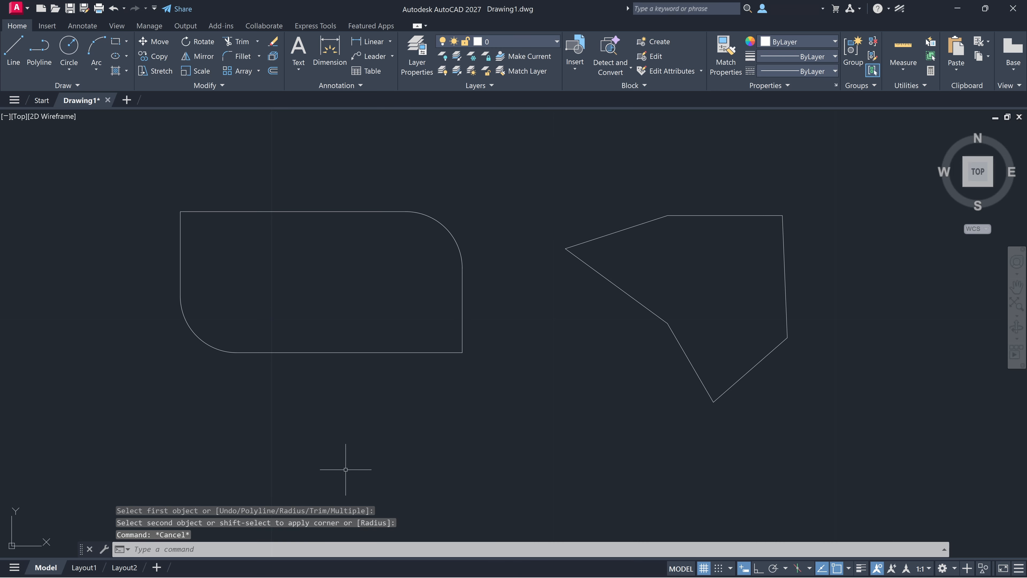
Step: Undo the last three fillets on the rectangle
{"action": "key", "text": "ctrl+z"}
{"action": "key", "text": "ctrl+z"}
{"action": "key", "text": "ctrl+z"}
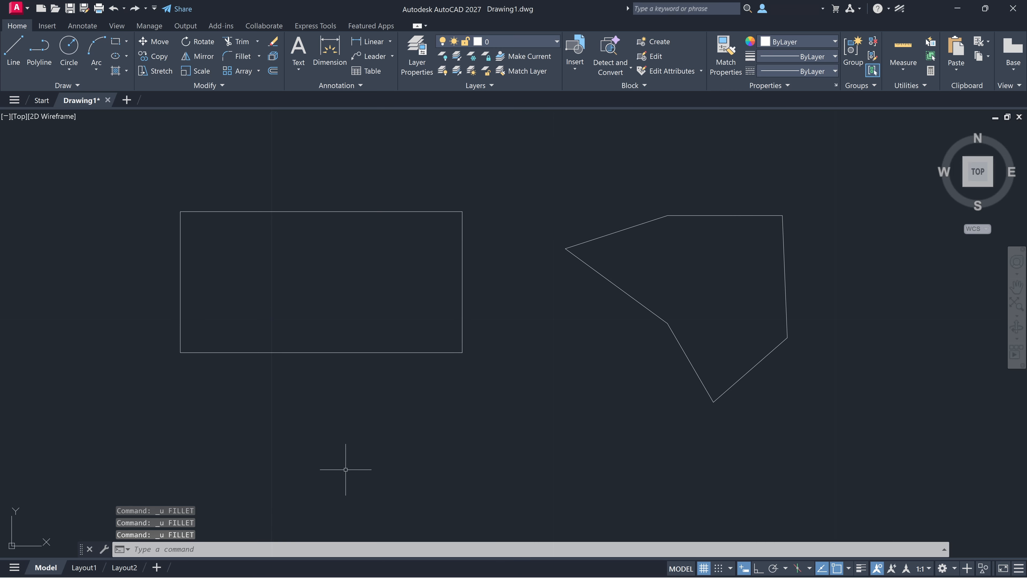
Step: Fillet the rectangle's lower-right corner between its right and bottom edges with a radius of 5
{"action": "type", "text": "F"}
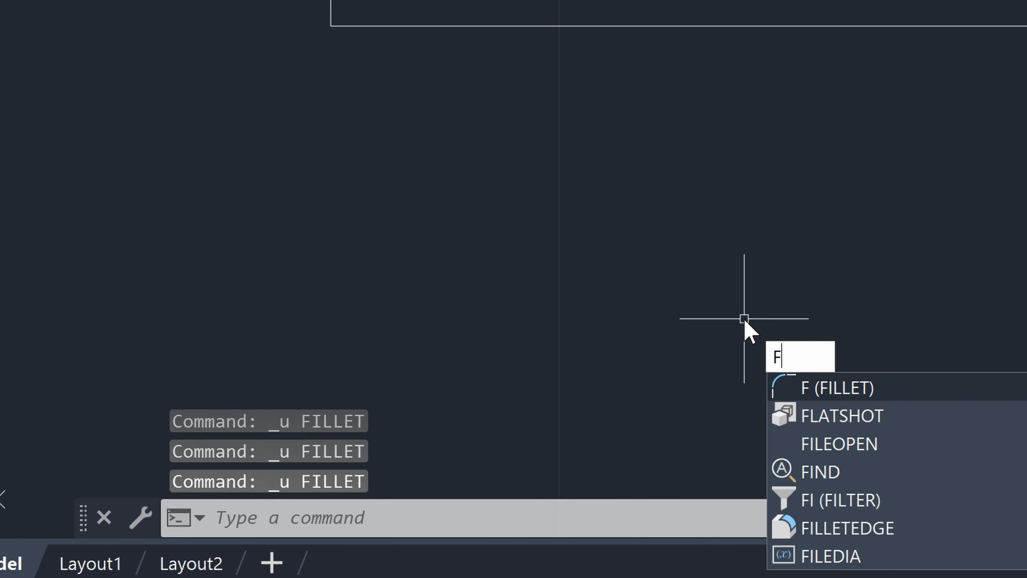
{"action": "key", "text": "Return"}
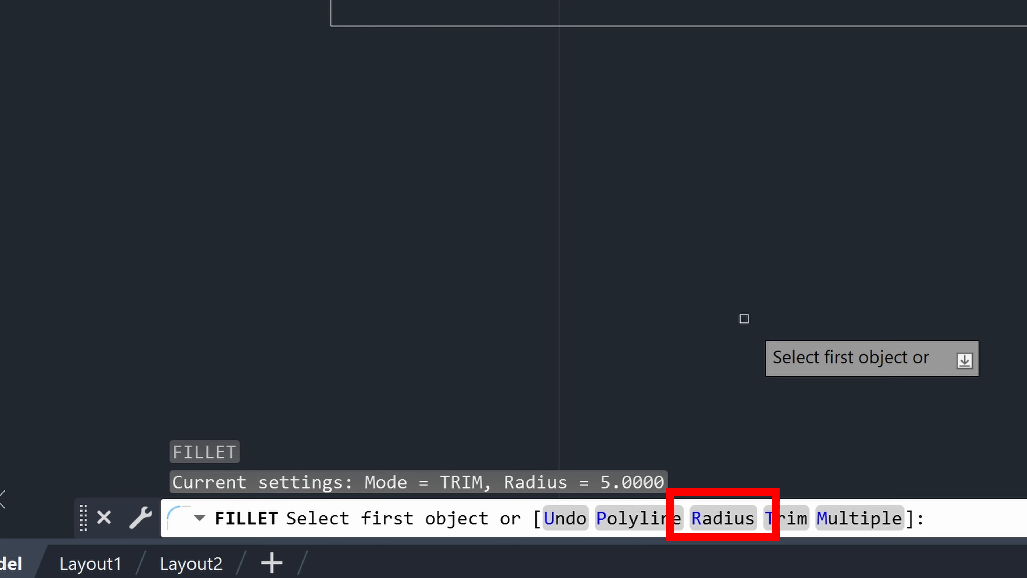
{"action": "left_click", "coordinate": [716, 517]}
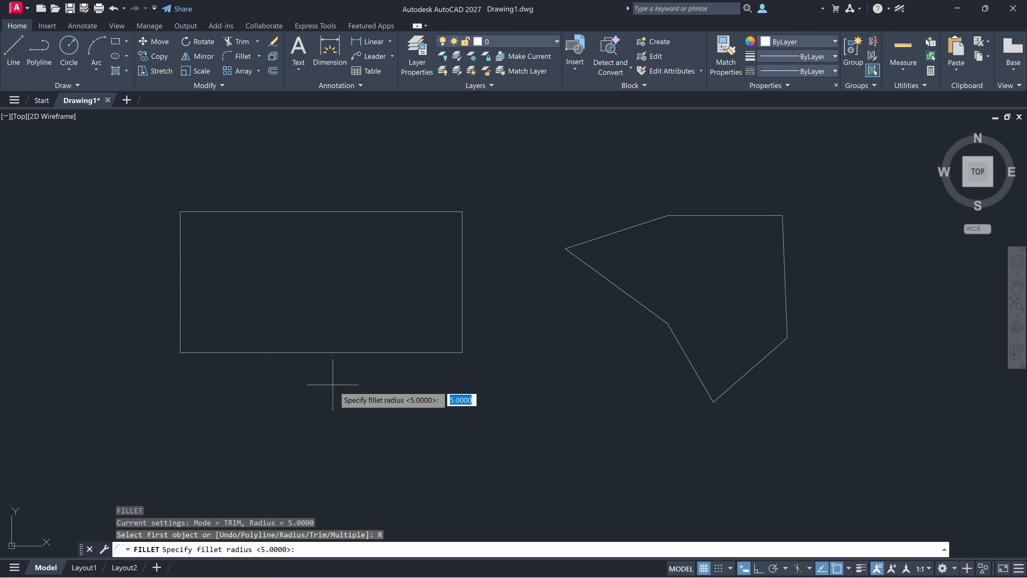
{"action": "type", "text": "2"}
{"action": "key", "text": "Return"}
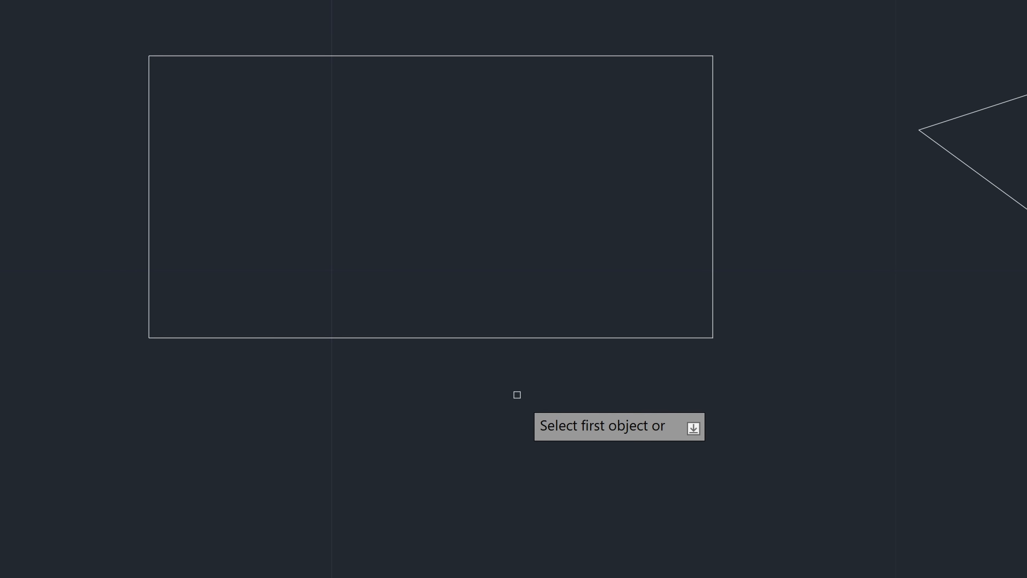
{"action": "left_click", "coordinate": [710, 253]}
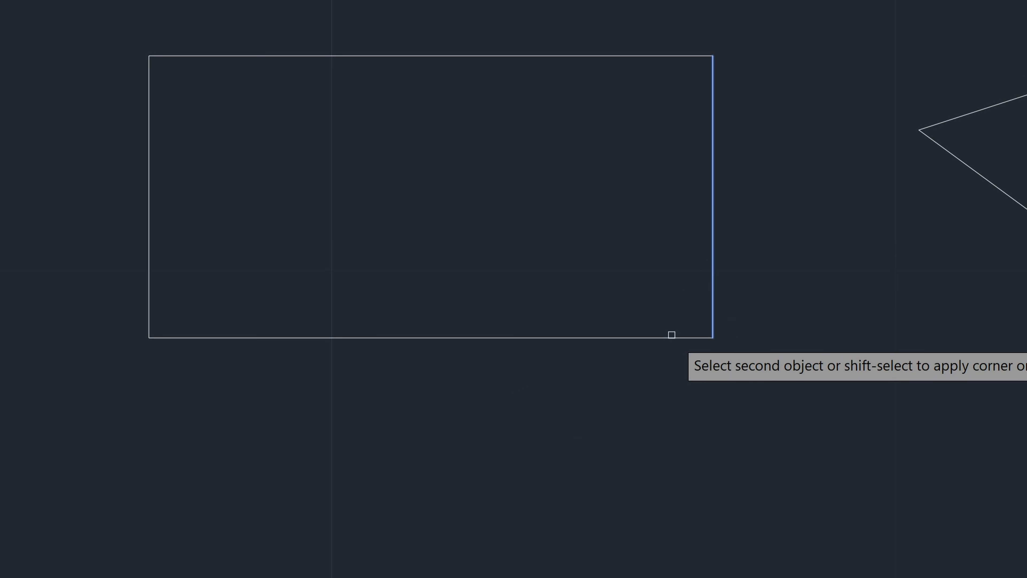
{"action": "left_click", "coordinate": [669, 336]}
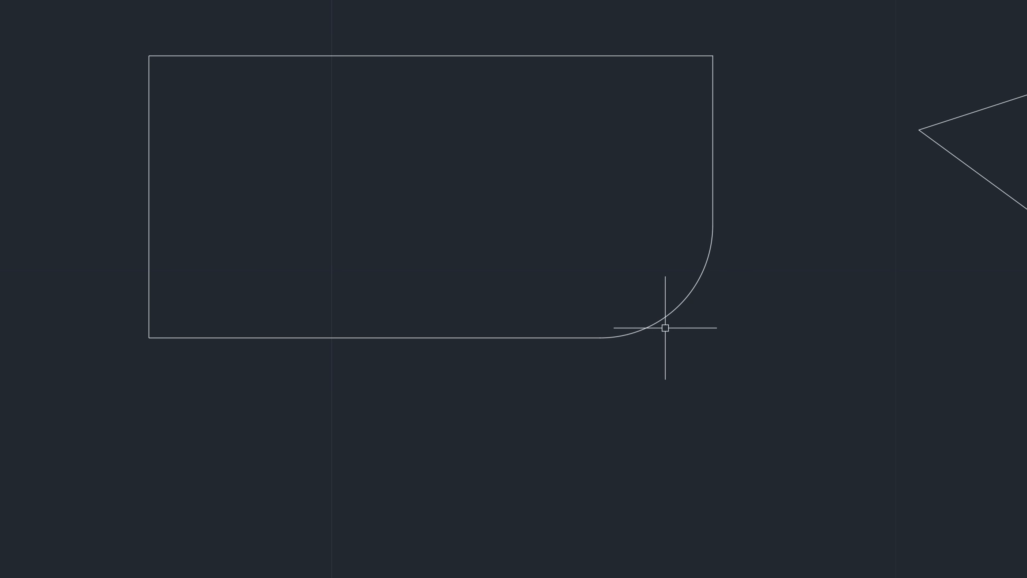
{"action": "left_click", "coordinate": [679, 304]}
{"action": "mouse_move", "coordinate": [680, 304]}
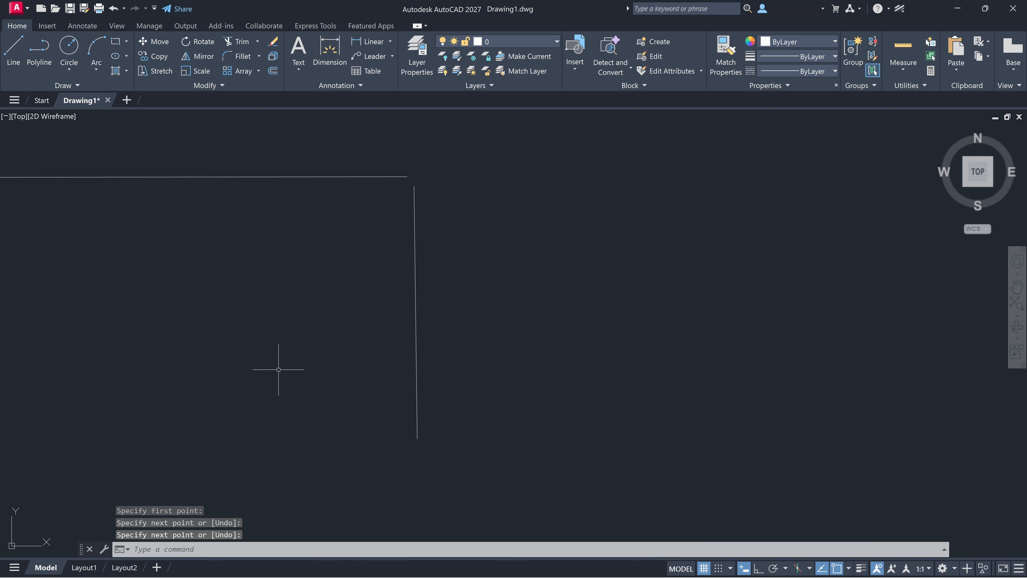
Step: Join the separate horizontal and vertical lines at a sharp corner using Fillet with a radius of 0
{"action": "type", "text": "f"}
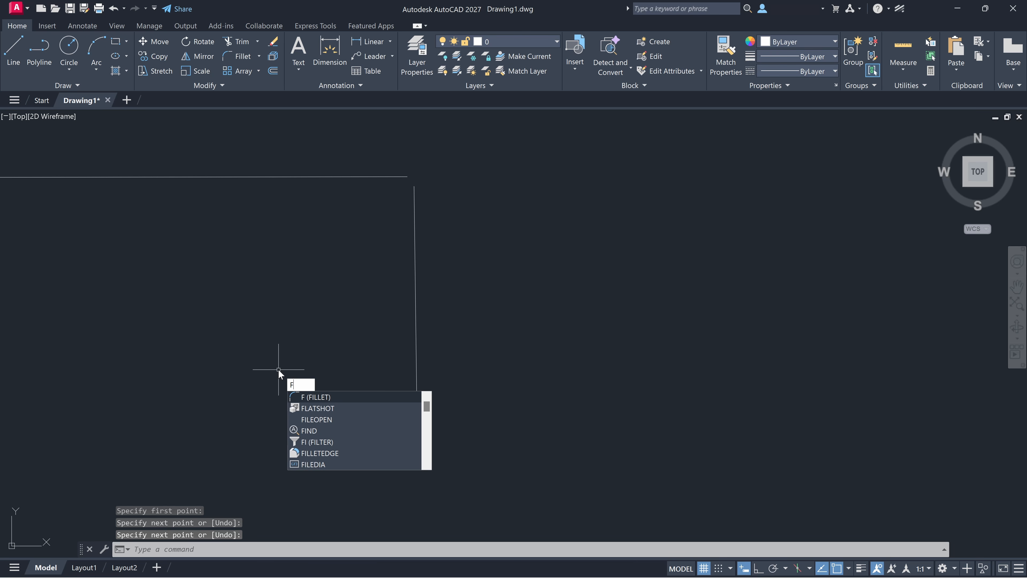
{"action": "key", "text": "Return"}
{"action": "type", "text": "r"}
{"action": "key", "text": "Return"}
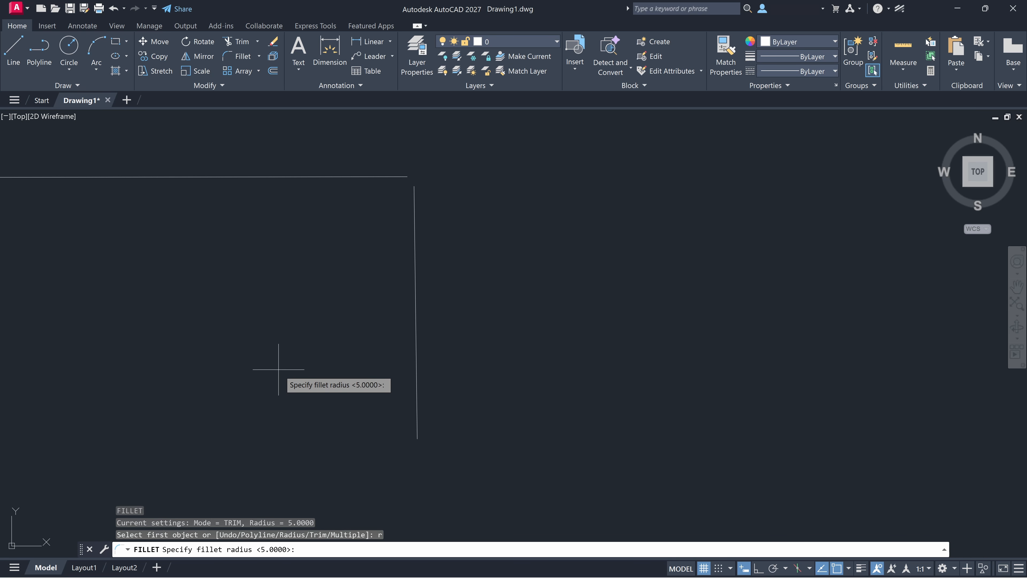
{"action": "type", "text": "0"}
{"action": "key", "text": "Return"}
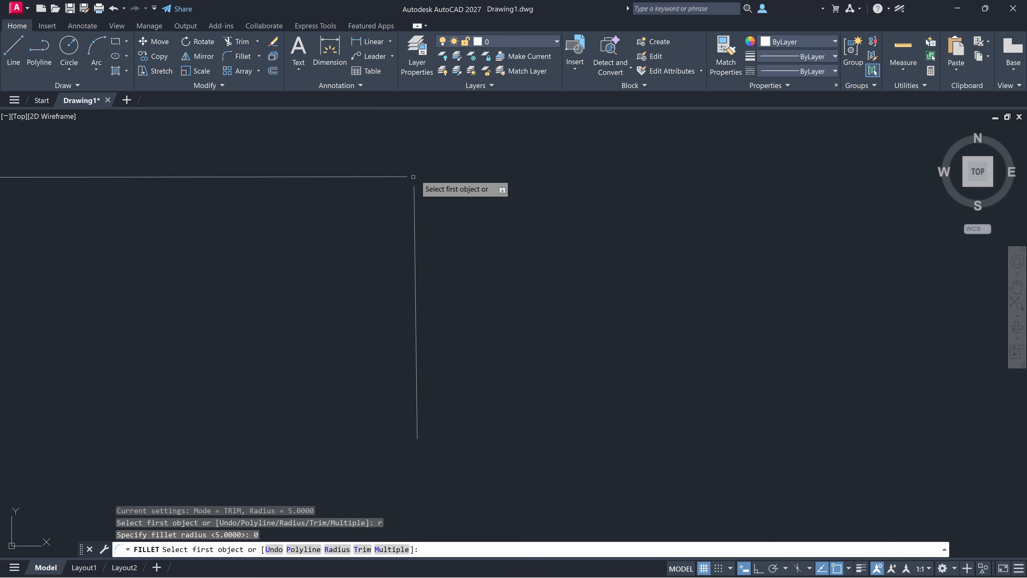
{"action": "left_click", "coordinate": [412, 176]}
{"action": "left_click", "coordinate": [414, 206]}
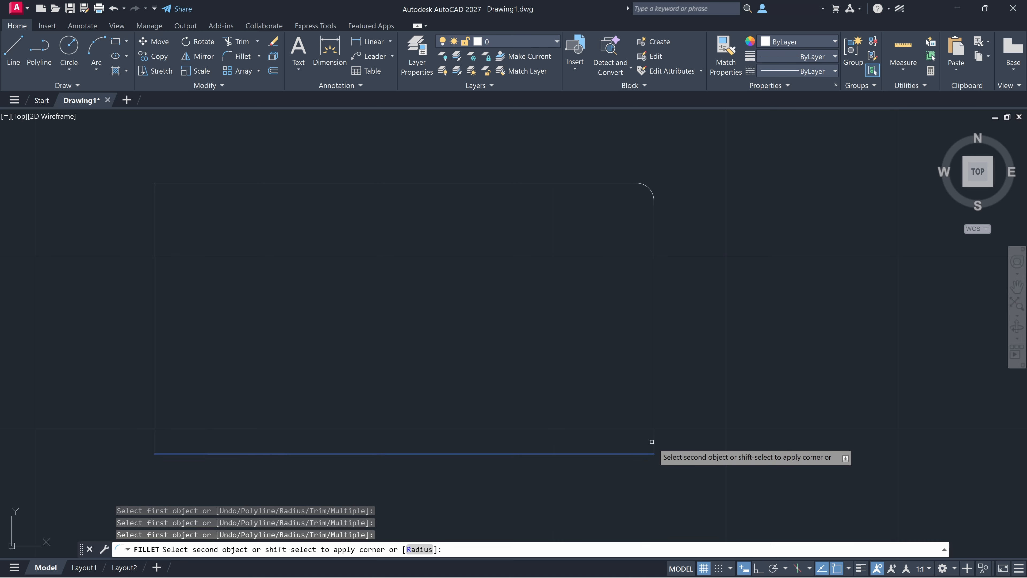
Step: Complete the fillet at the large rectangle's lower-right corner by picking its right edge as the second object
{"action": "left_click", "coordinate": [653, 439]}
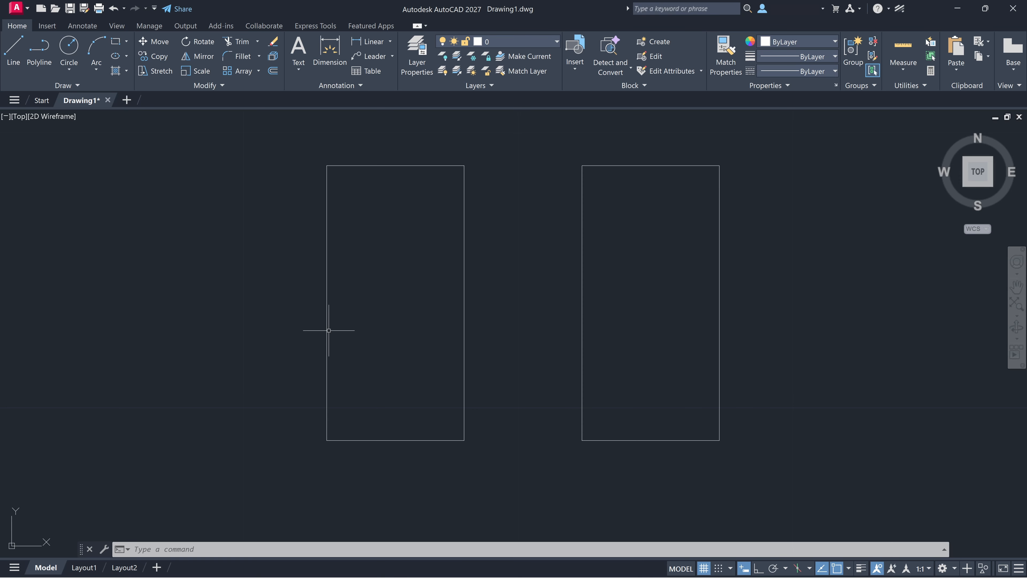
Step: Fillet the top-right corner of the left-hand rectangle, accepting the radius of 1
{"action": "left_click", "coordinate": [244, 57]}
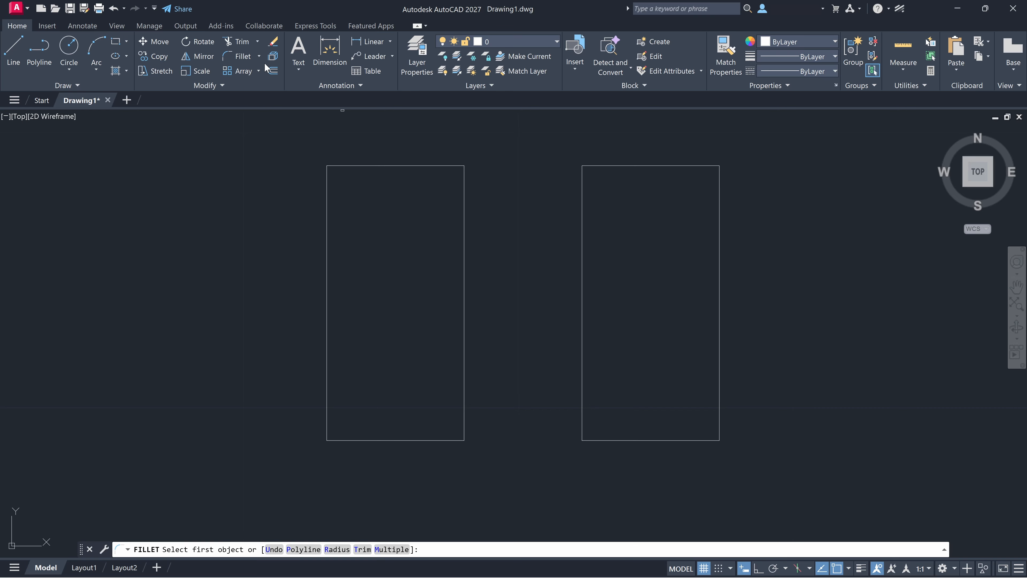
{"action": "type", "text": "r"}
{"action": "key", "text": "Return"}
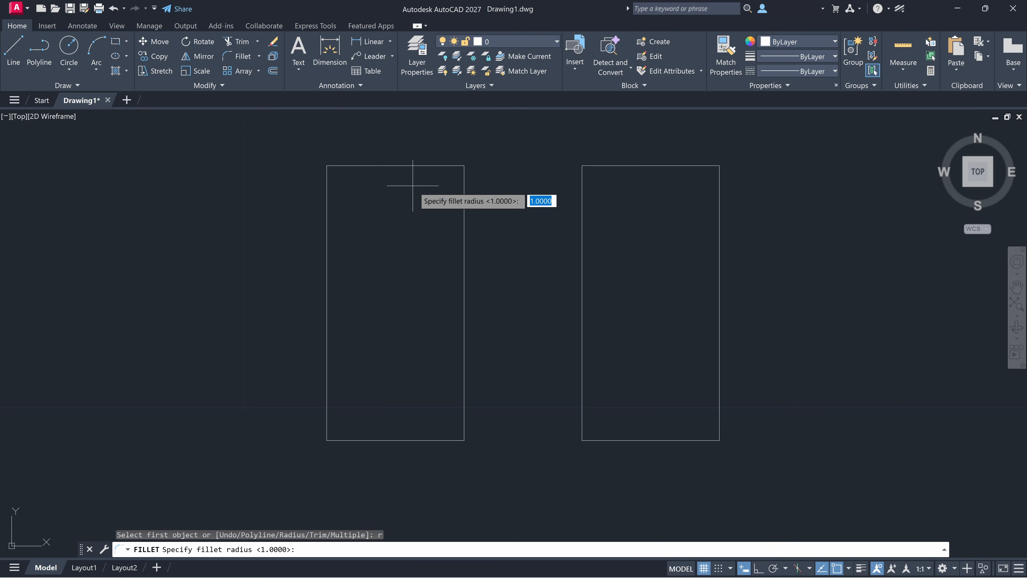
{"action": "key", "text": "Return"}
{"action": "left_click", "coordinate": [448, 166]}
{"action": "left_click", "coordinate": [464, 198]}
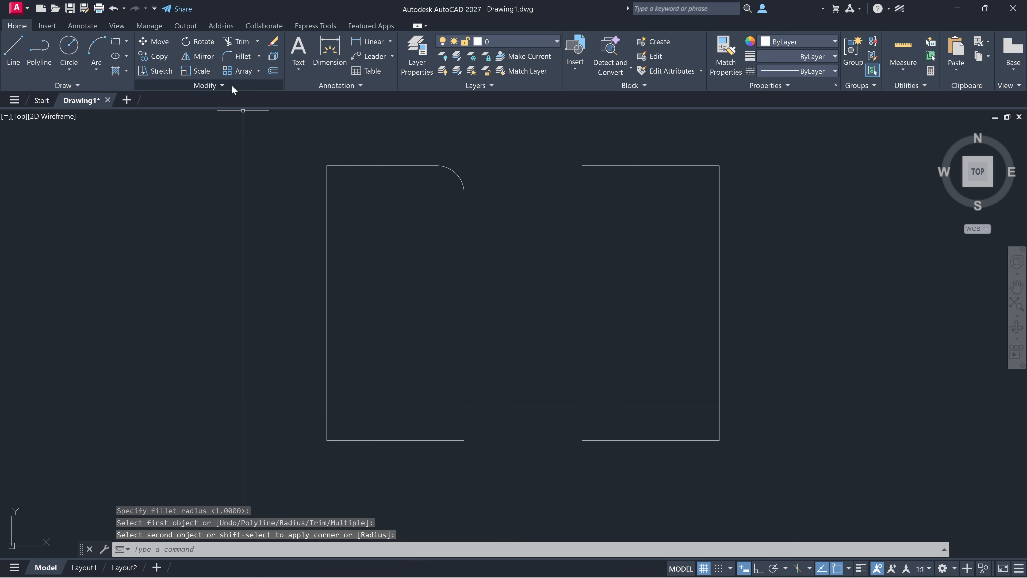
Step: Chamfer the top-right corner of the right-hand rectangle with both chamfer distances set to 1
{"action": "left_click", "coordinate": [259, 56]}
{"action": "left_click", "coordinate": [268, 99]}
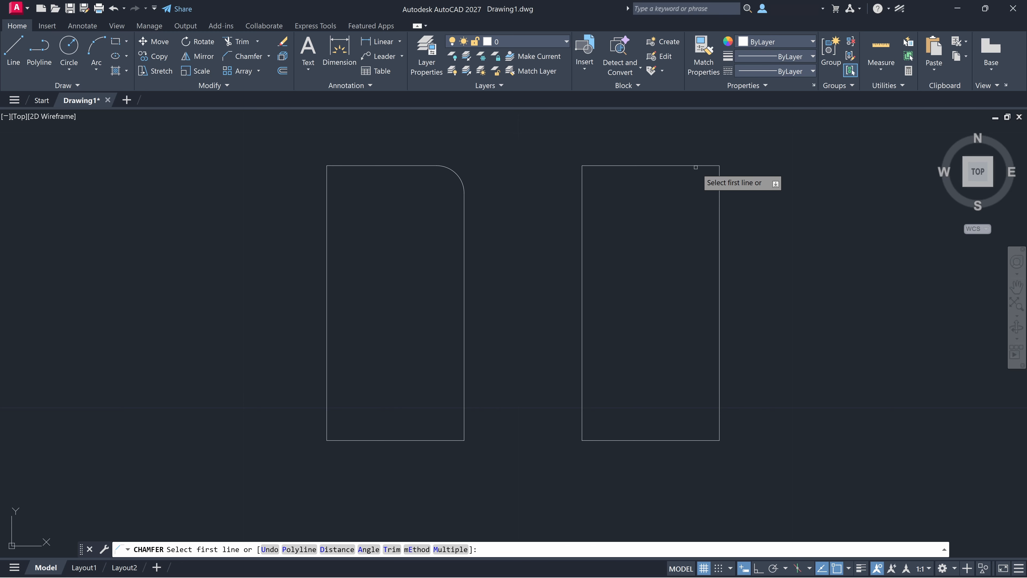
{"action": "type", "text": "d"}
{"action": "key", "text": "Return"}
{"action": "type", "text": "1"}
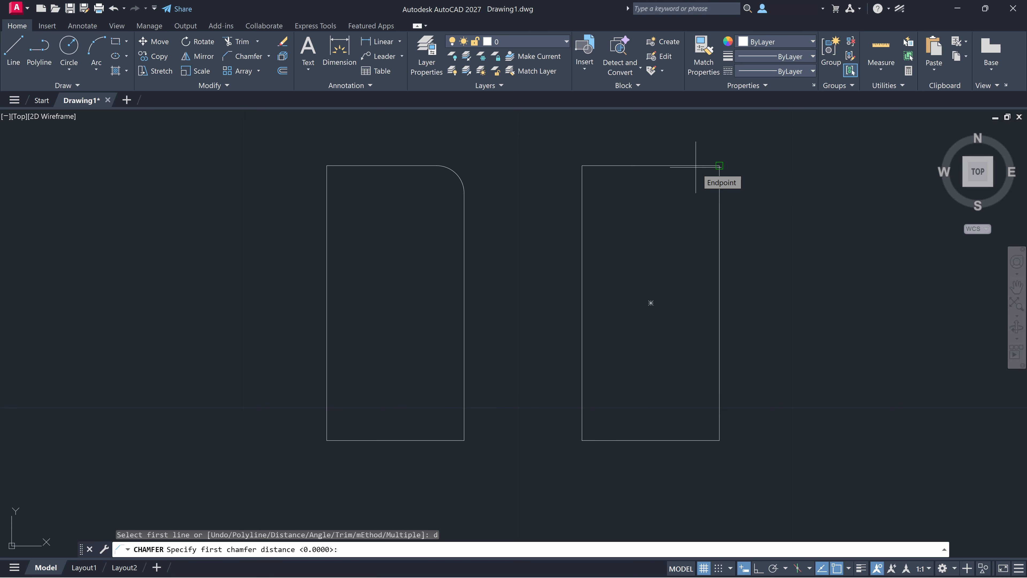
{"action": "key", "text": "Return"}
{"action": "key", "text": "Return"}
{"action": "left_click", "coordinate": [695, 167]}
{"action": "left_click", "coordinate": [719, 201]}
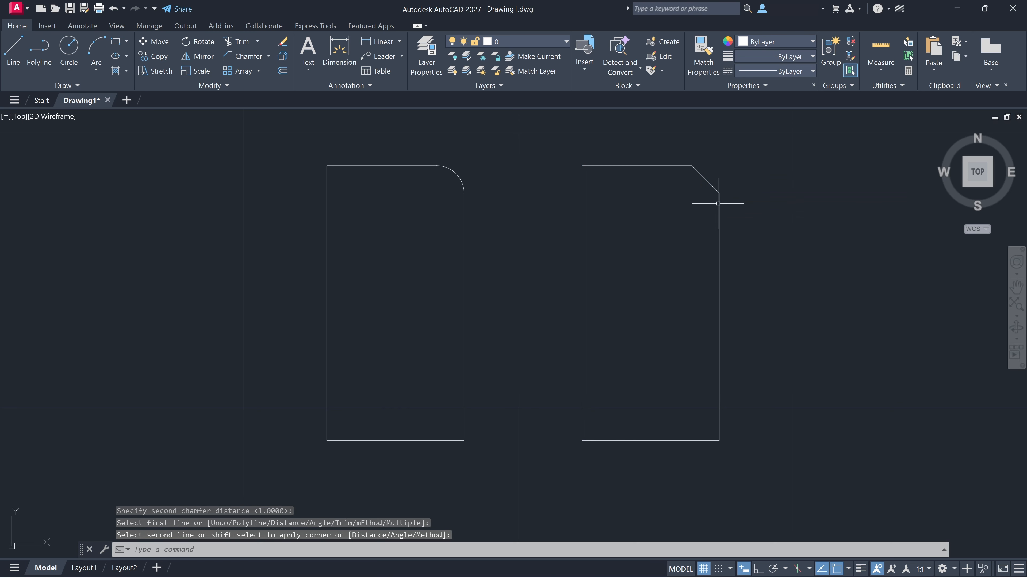
{"action": "key", "text": "Escape"}
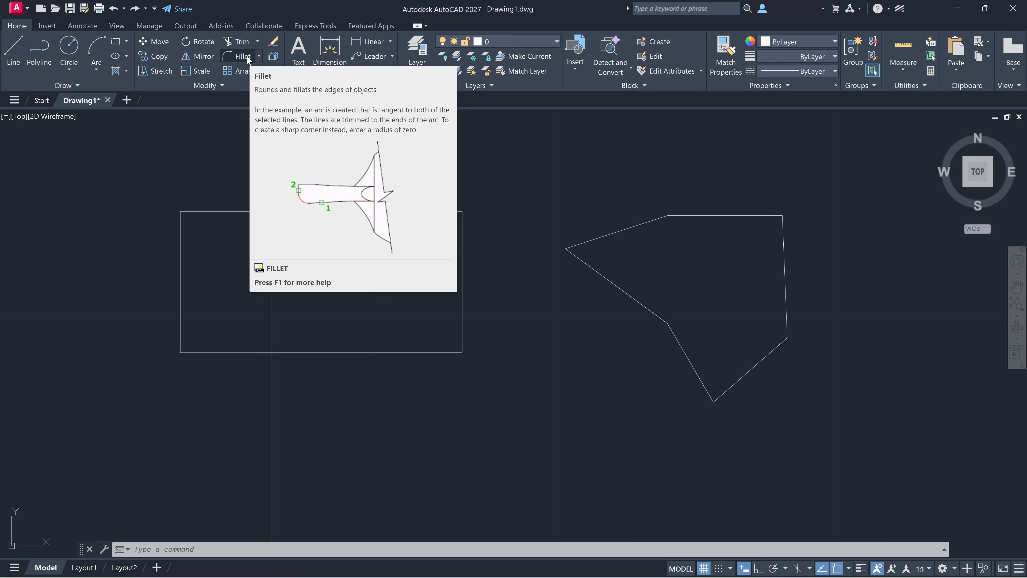
Step: Fillet the rectangle's upper-right corner between its top and right edges with a radius of 3
{"action": "left_click", "coordinate": [246, 58]}
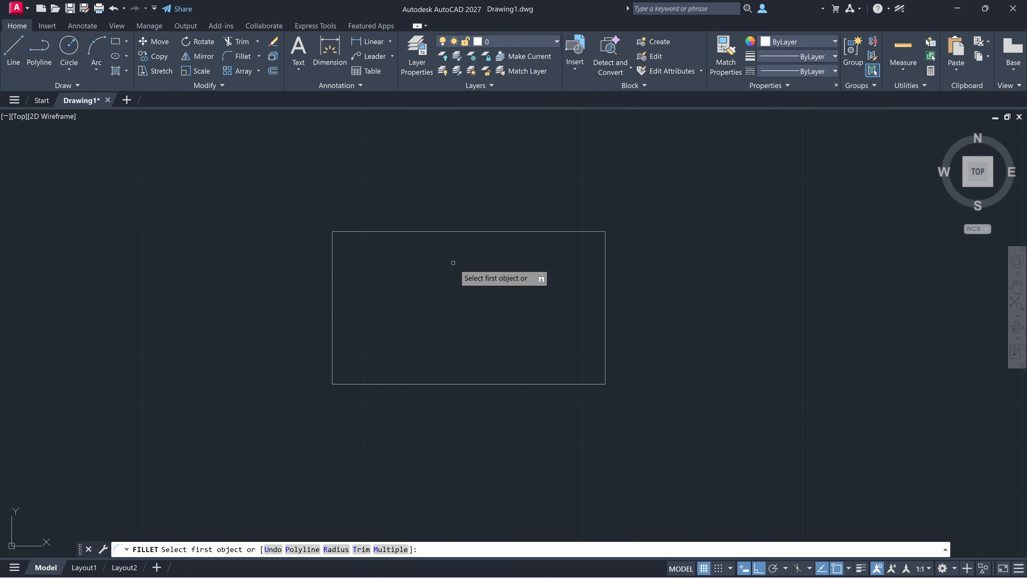
{"action": "left_click", "coordinate": [335, 549]}
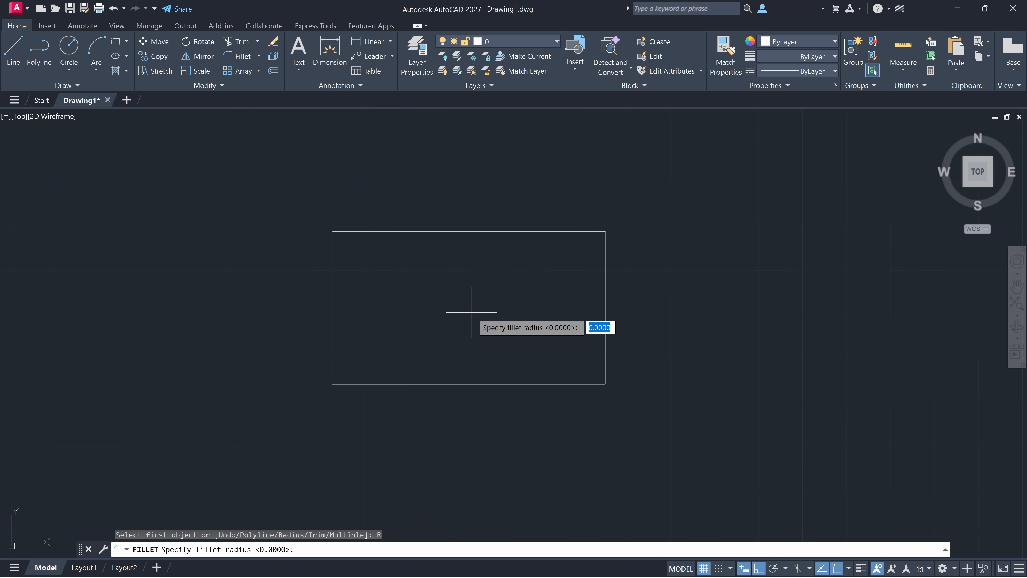
{"action": "type", "text": "3"}
{"action": "key", "text": "Return"}
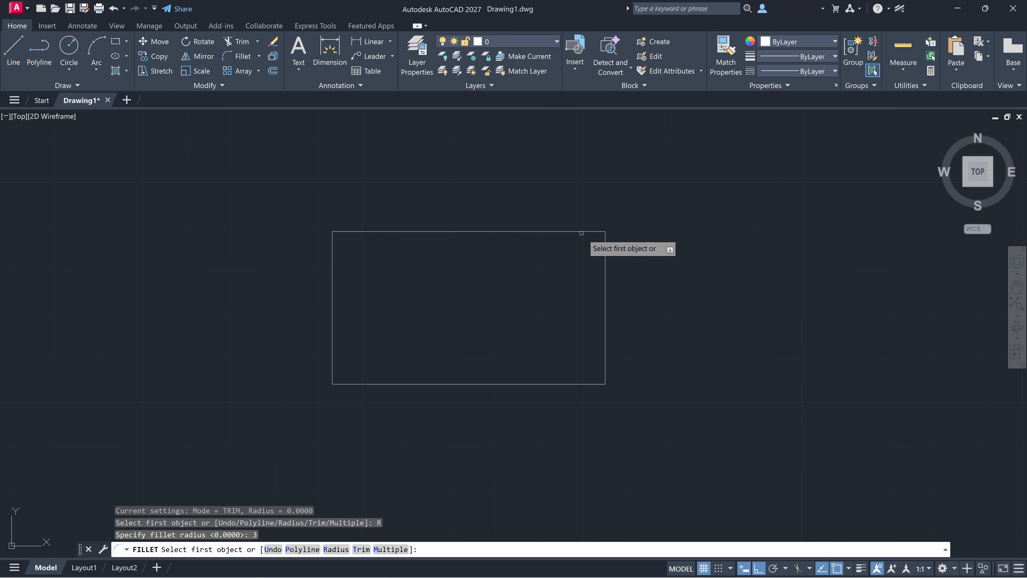
{"action": "left_click", "coordinate": [581, 233]}
{"action": "left_click", "coordinate": [605, 261]}
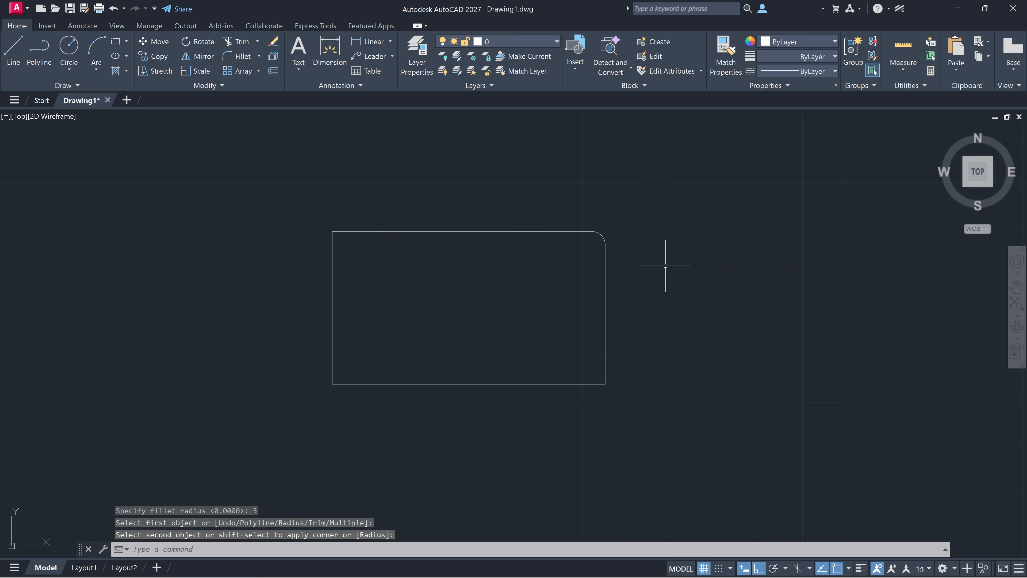
{"action": "key", "text": "Escape"}
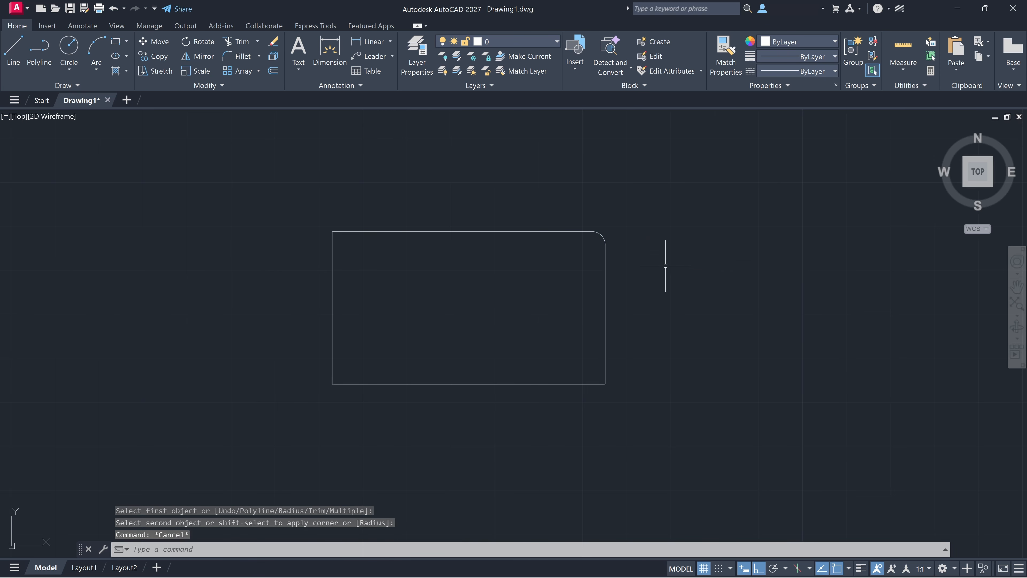